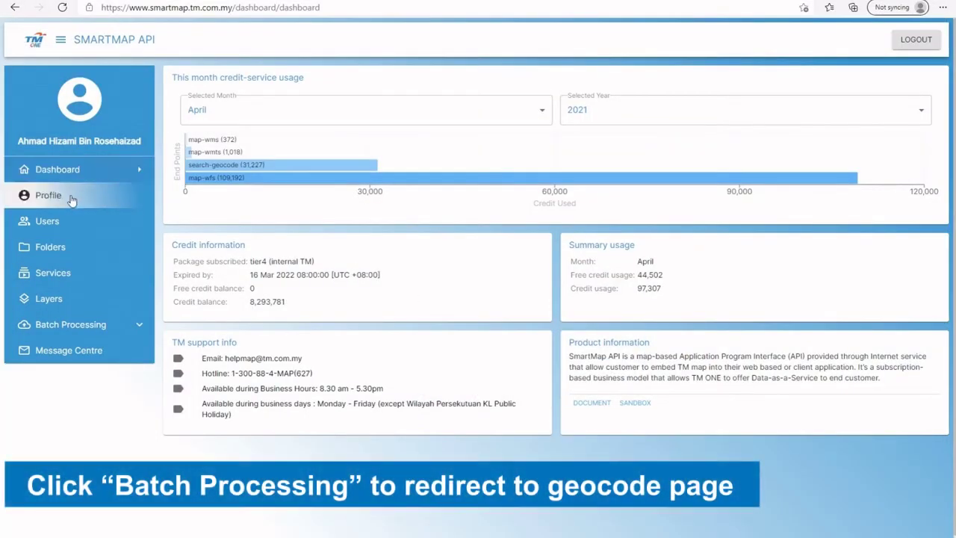
- Upload ungeocoded-data.csv from the Documents folder to the batch processing Geocode page
click(59, 326)
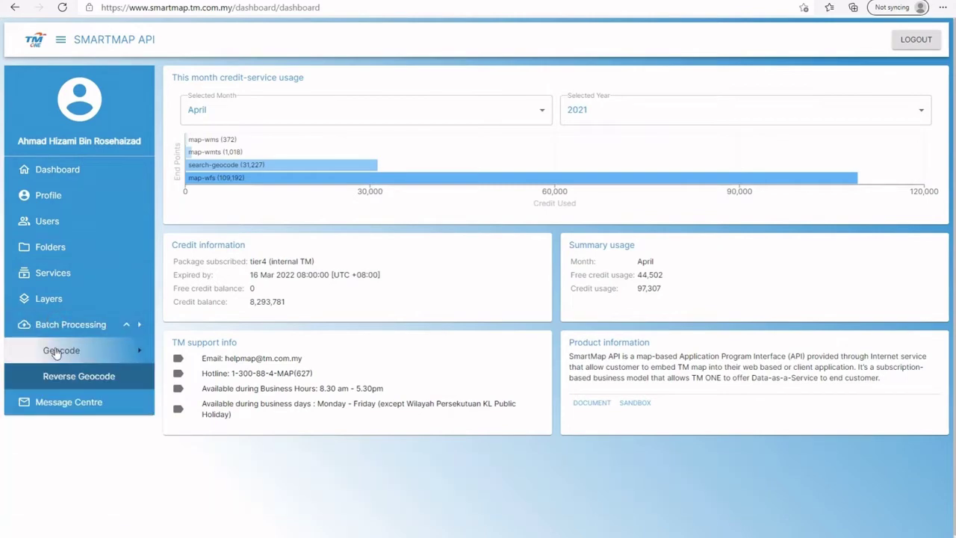
click(59, 350)
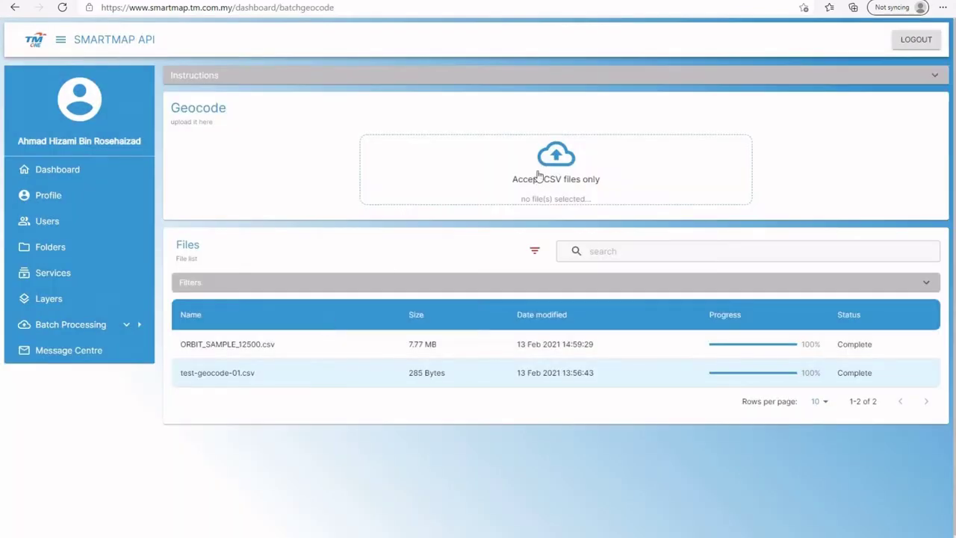
click(547, 167)
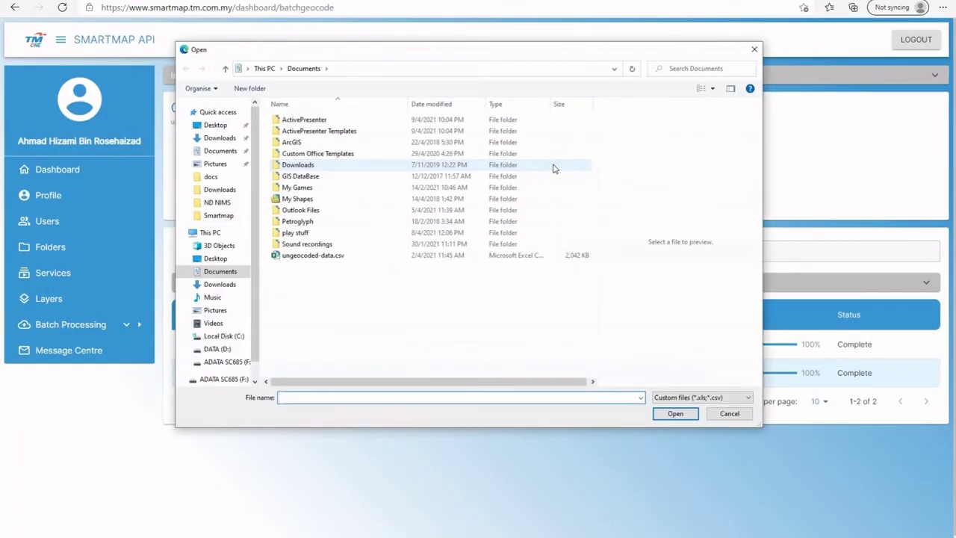
click(309, 258)
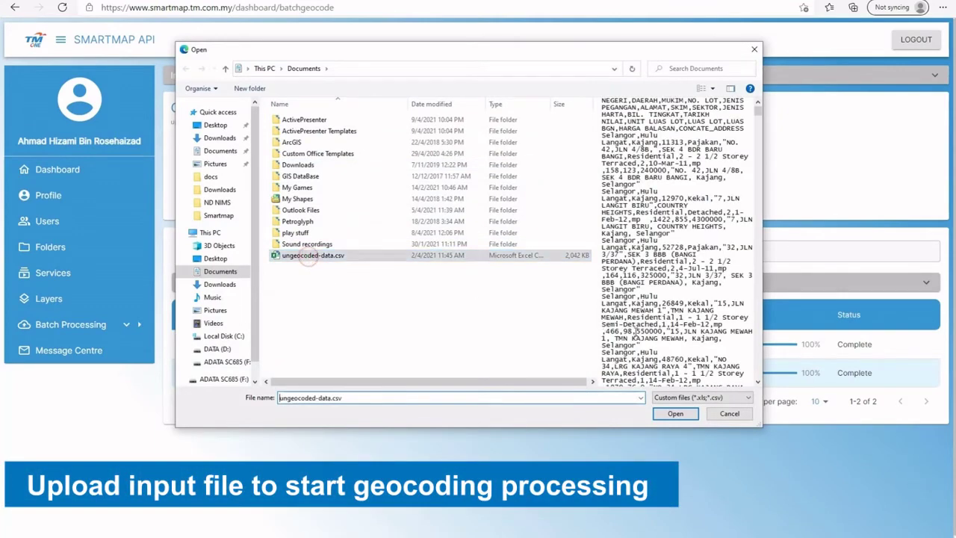
click(664, 414)
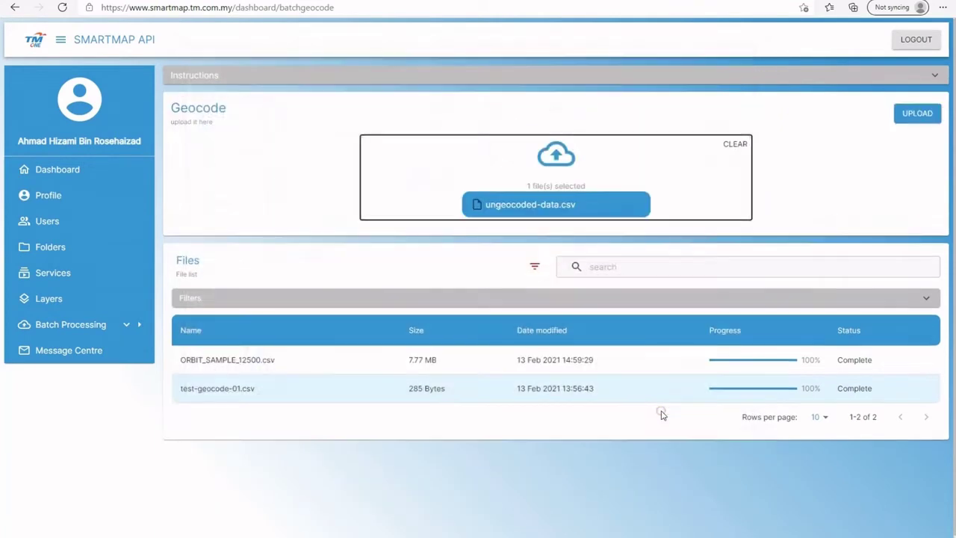
click(912, 121)
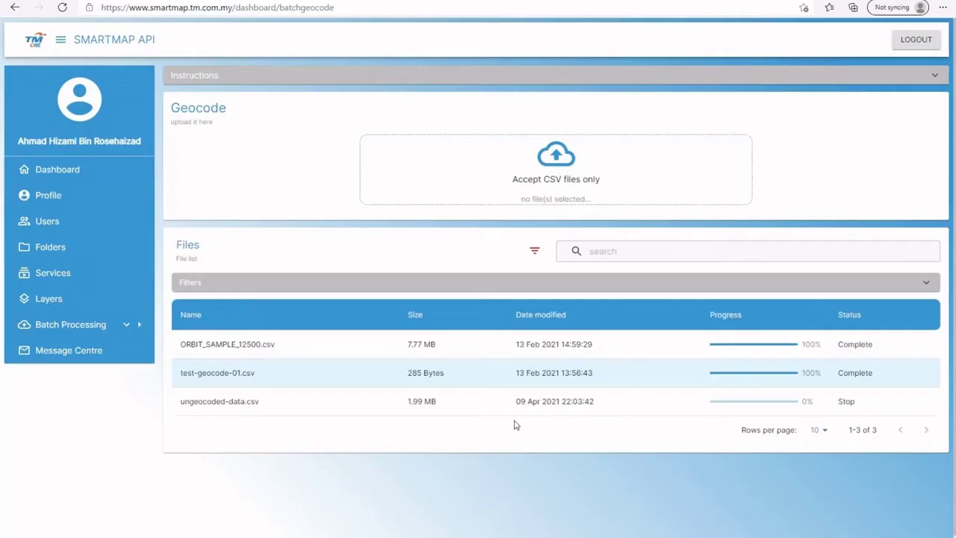
- Start the geocoding setup for ungeocoded-data.csv and choose CONCATE_ADDRESS as the address column
mouse_move(242, 404)
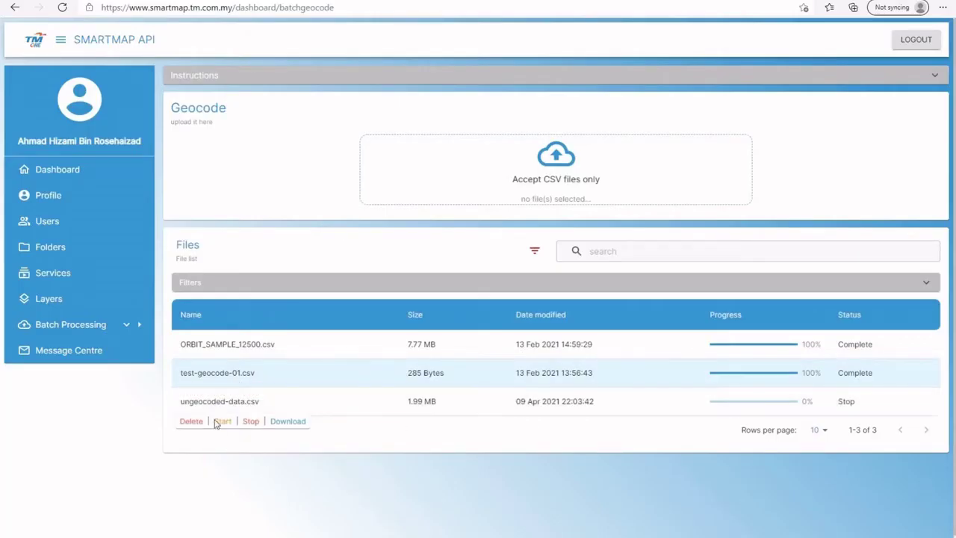
click(222, 421)
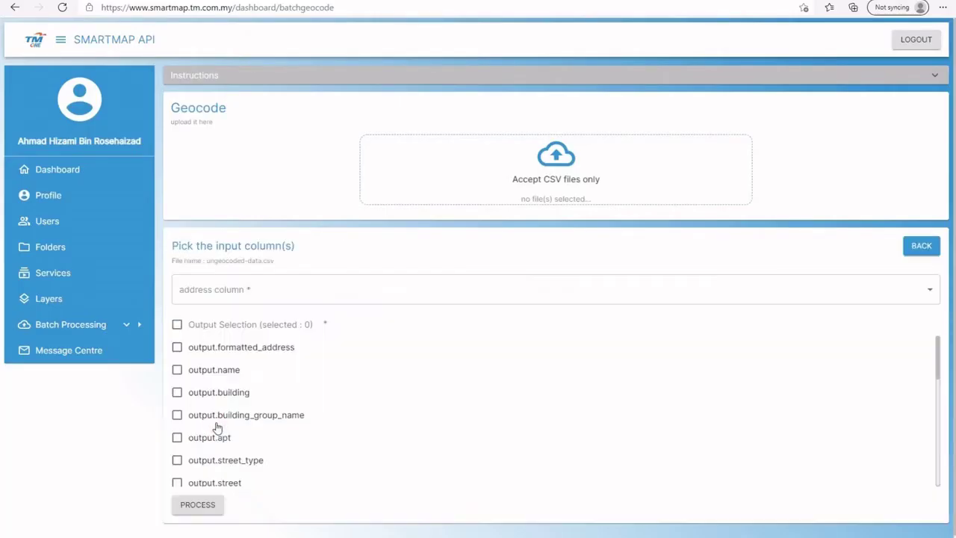
click(257, 296)
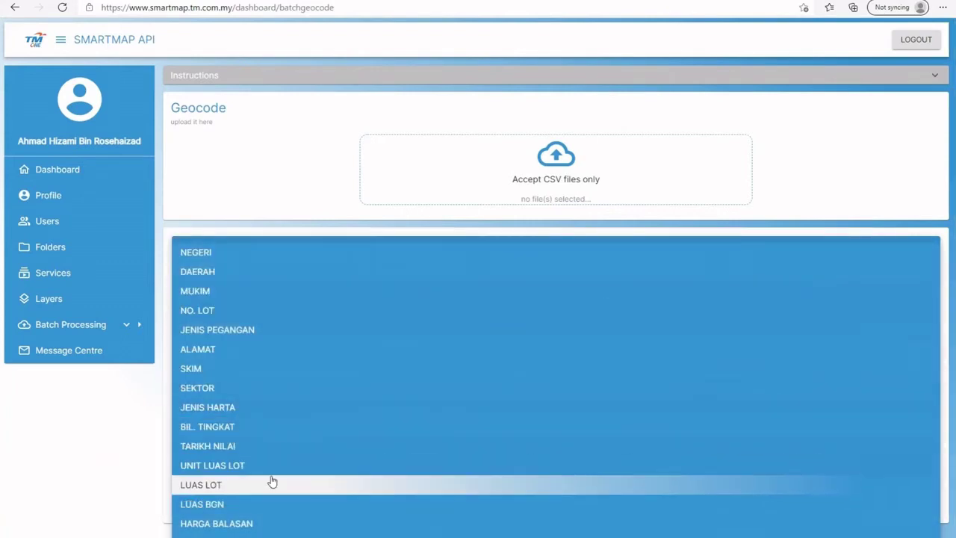
click(217, 534)
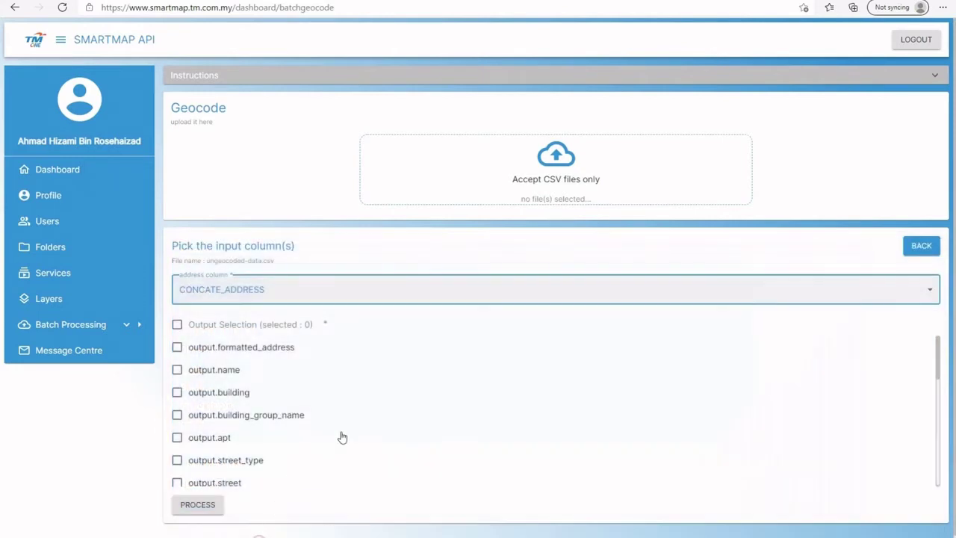
- Select output.location.lat, output.location.lon and accuracyLevel as outputs, and start the geocoding process with confirmation
scroll(342, 435, down, 3)
scroll(337, 431, down, 3)
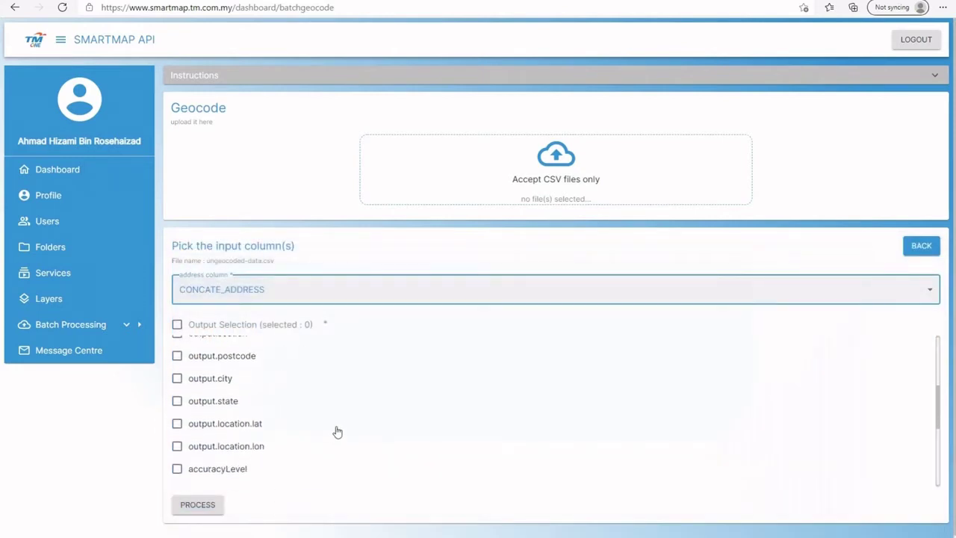
click(177, 417)
click(177, 417)
click(177, 439)
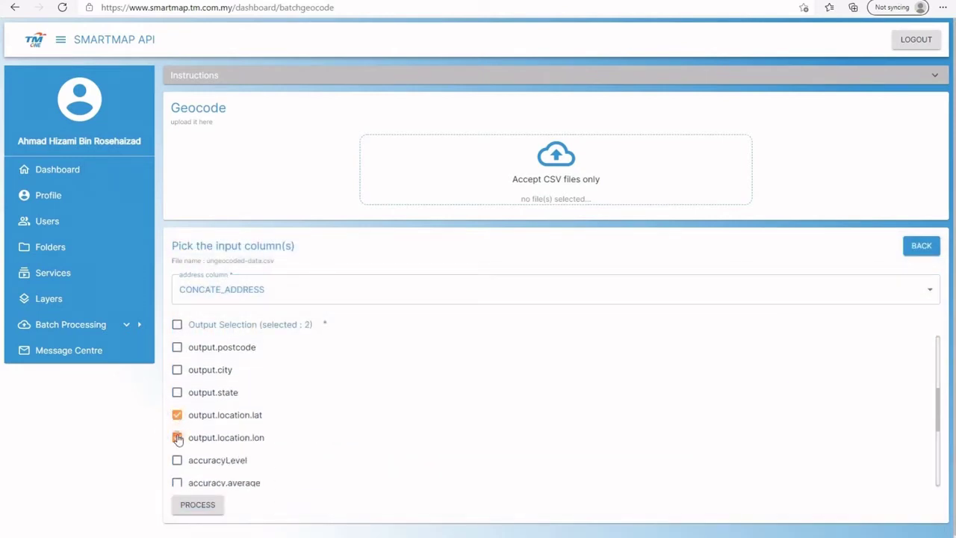
click(178, 461)
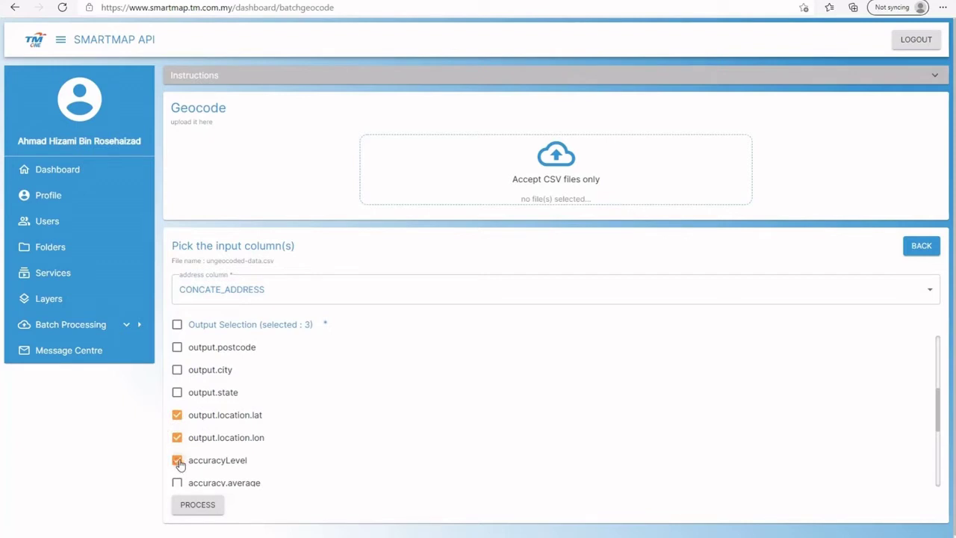
click(198, 506)
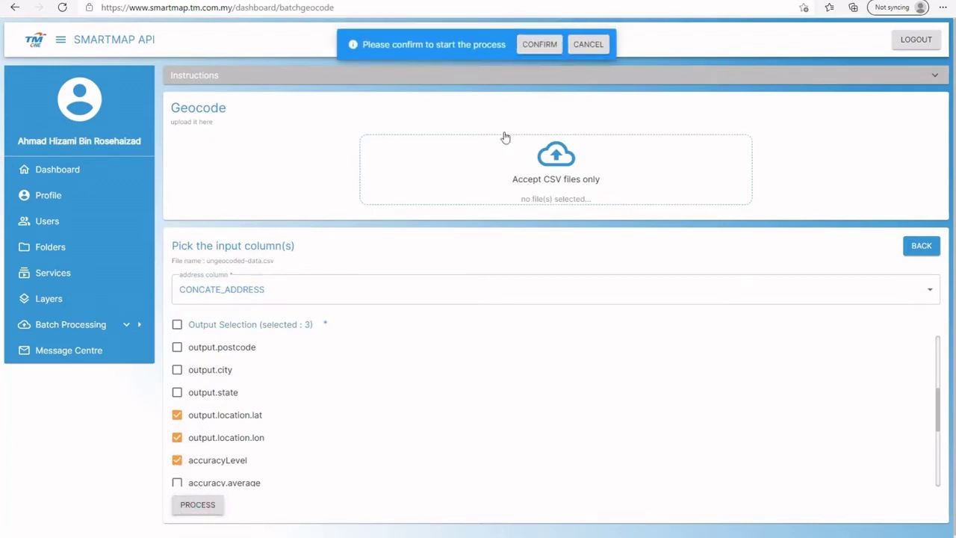
click(538, 46)
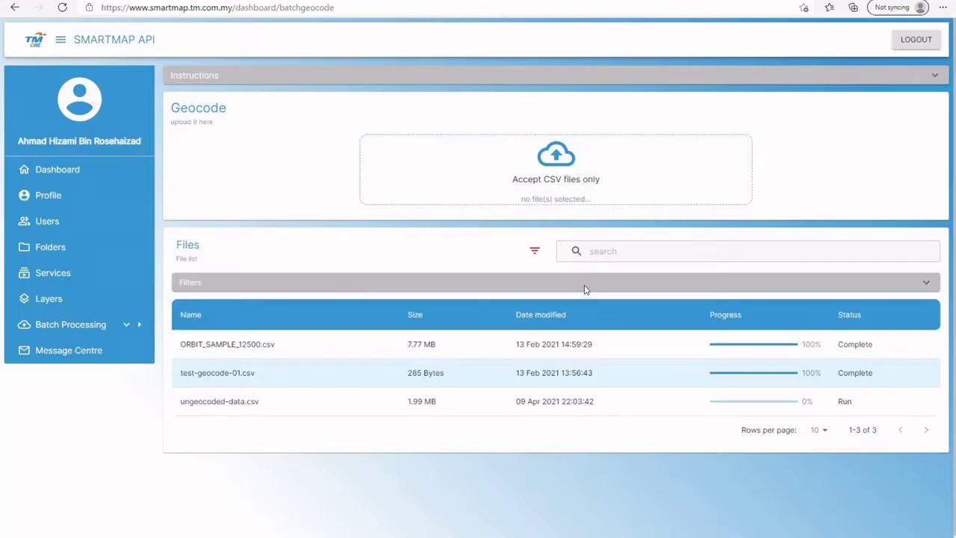
- Download the processed ungeocoded-data.csv and show it in its Downloads folder
mouse_move(625, 386)
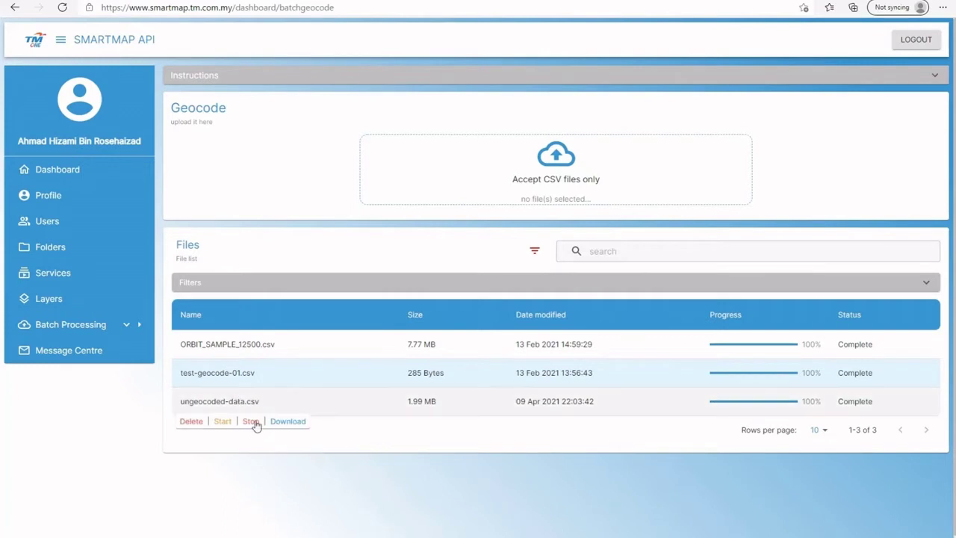
click(289, 423)
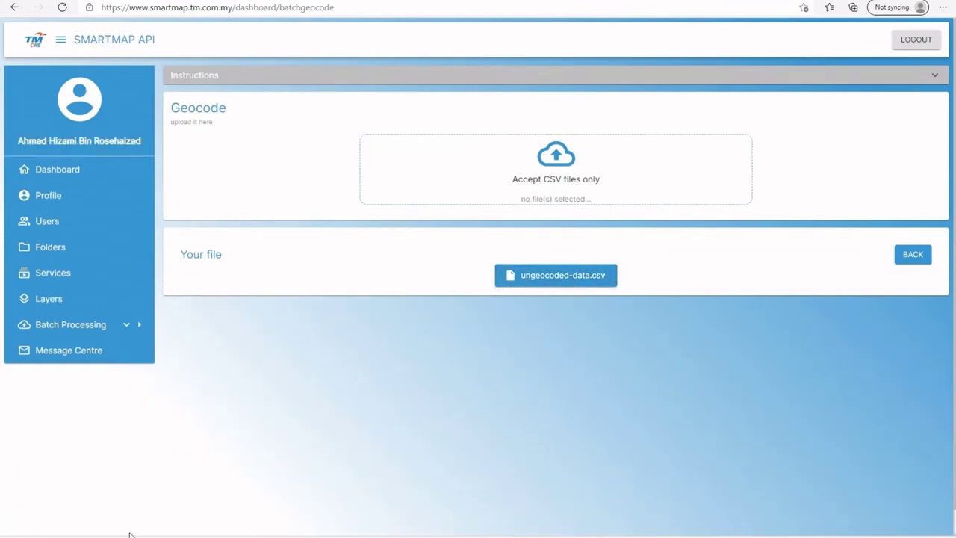
right_click(104, 531)
click(153, 453)
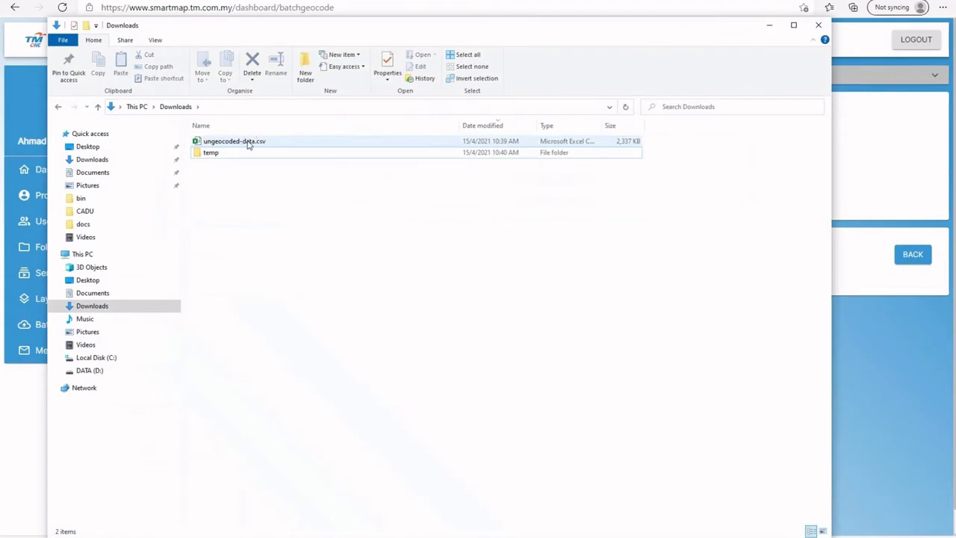
- Rename the downloaded ungeocoded-data.csv as geocoded-data.csv and move it to the Documents folder
click(244, 145)
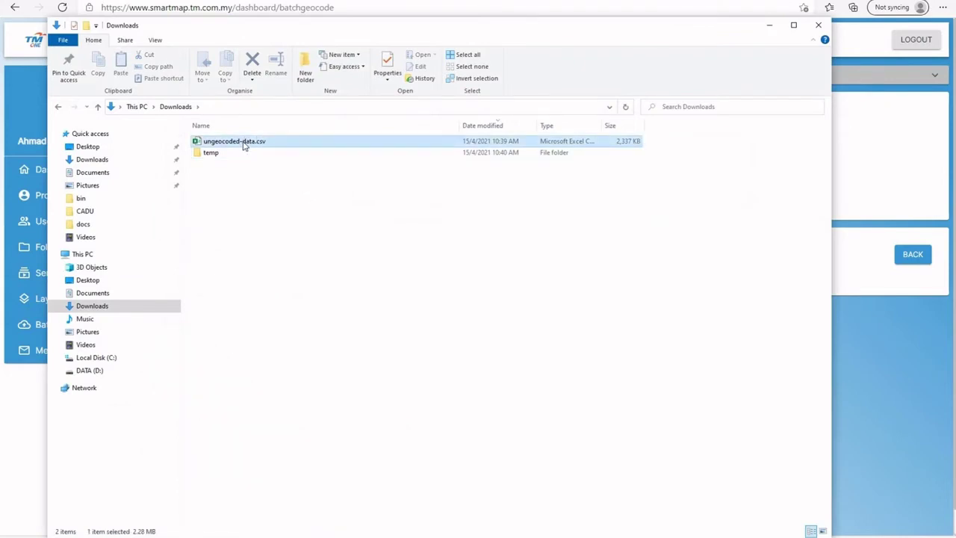
click(243, 143)
click(276, 142)
key(BackSpace)
key(BackSpace)
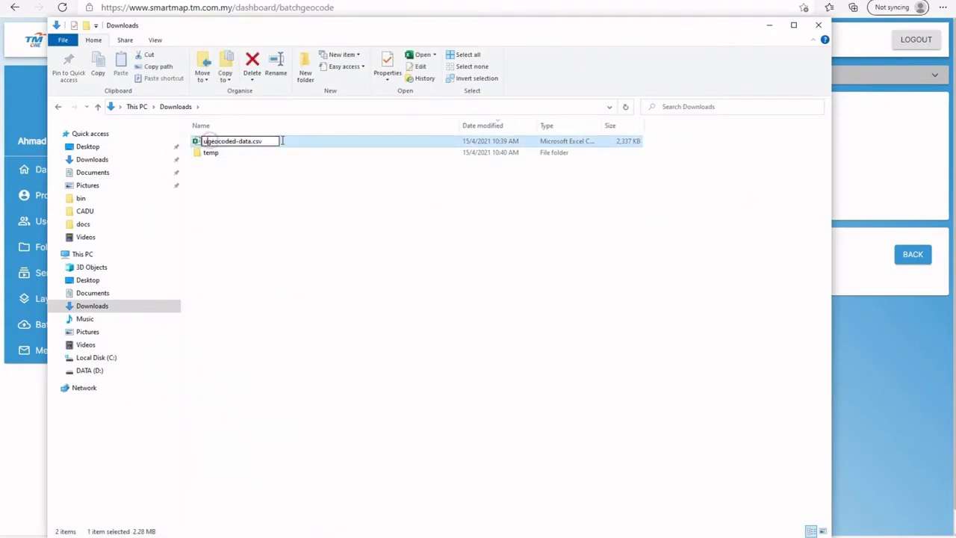
key(Return)
drag(277, 144, 87, 174)
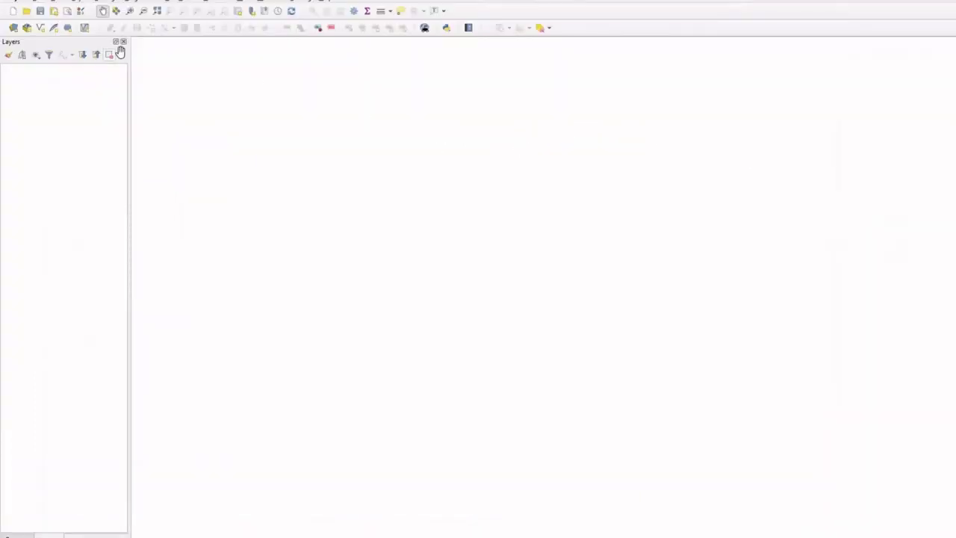
- In QGIS, start adding a delimited text layer and choose geocoded-data.csv from the Documents folder as its source
click(24, 2)
click(28, 2)
click(80, 3)
mouse_move(97, 35)
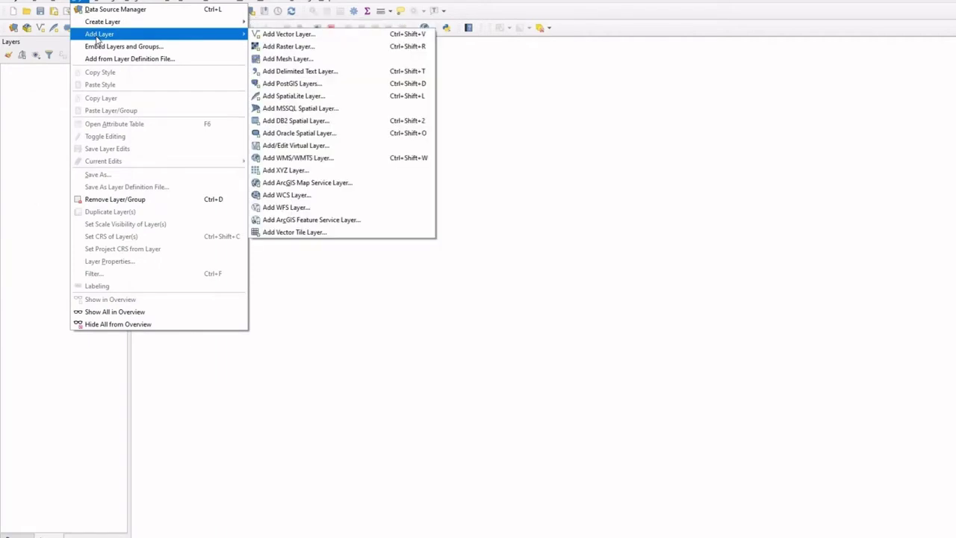
click(329, 71)
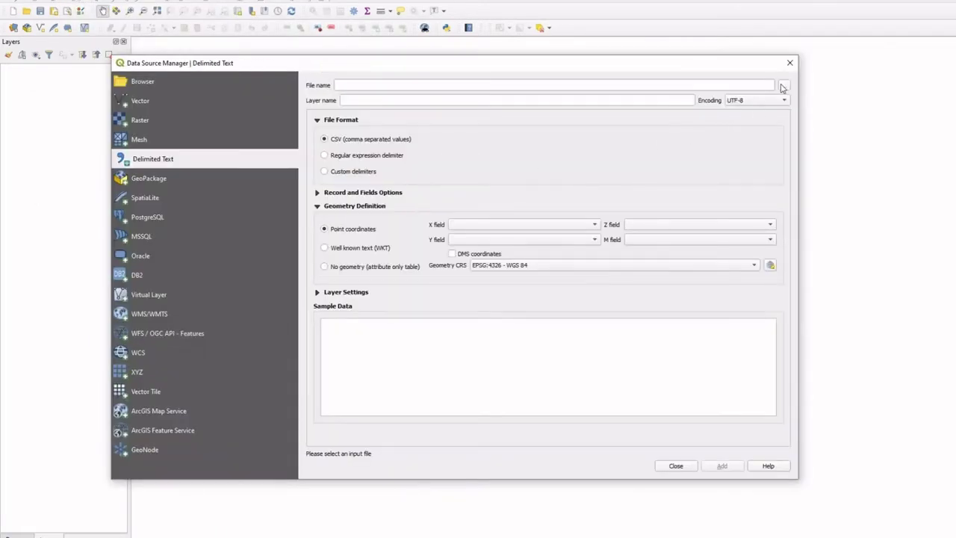
click(782, 87)
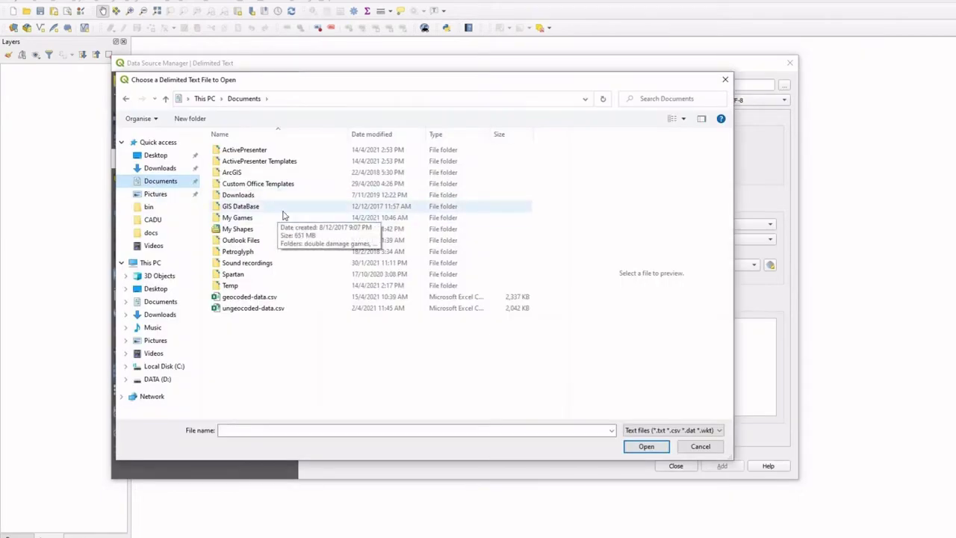
click(253, 300)
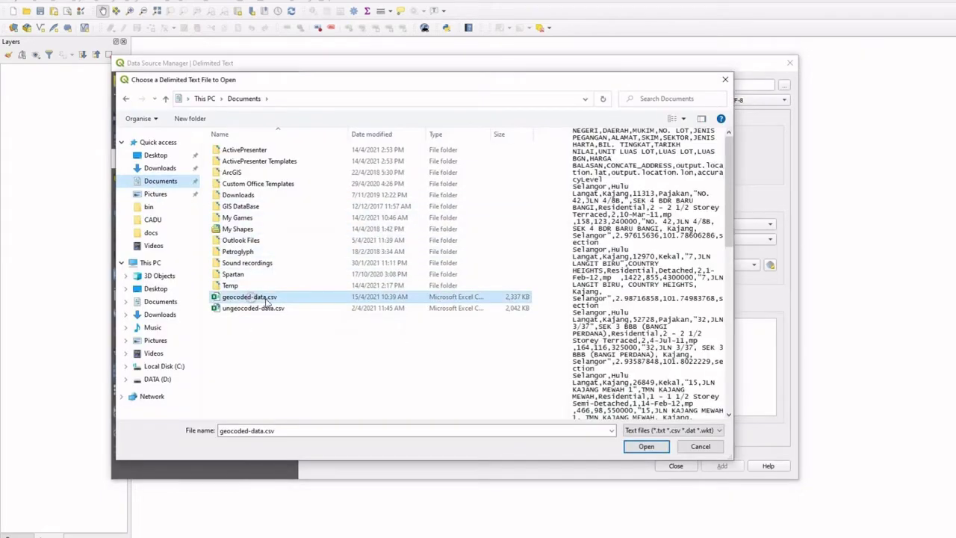
click(656, 447)
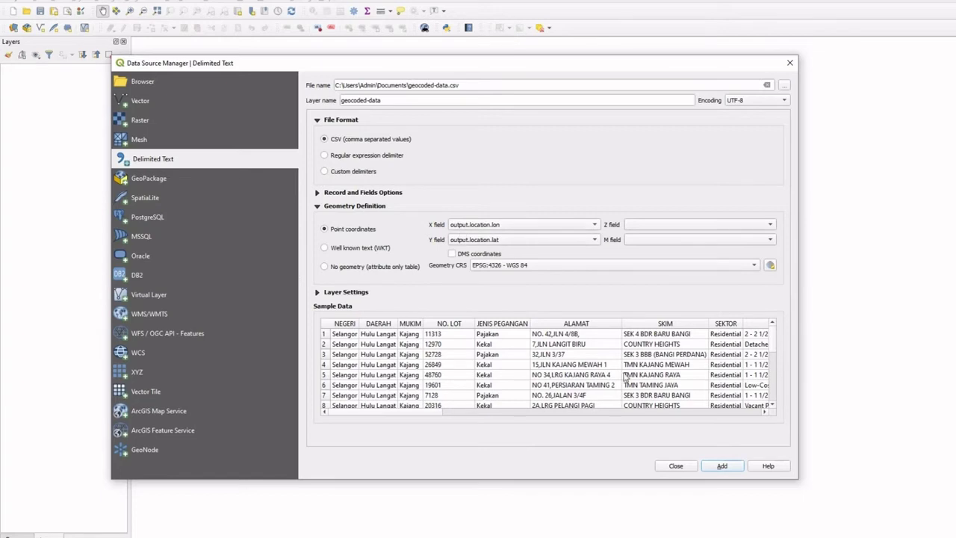
- Check the output coordinate columns in the sample data and add the geocoded-data layer to the map
drag(417, 412, 726, 426)
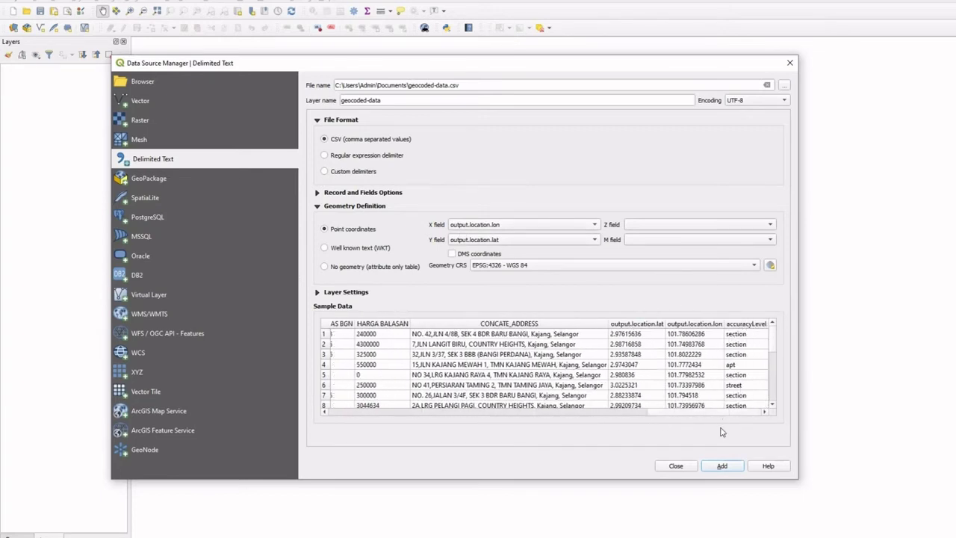
click(713, 466)
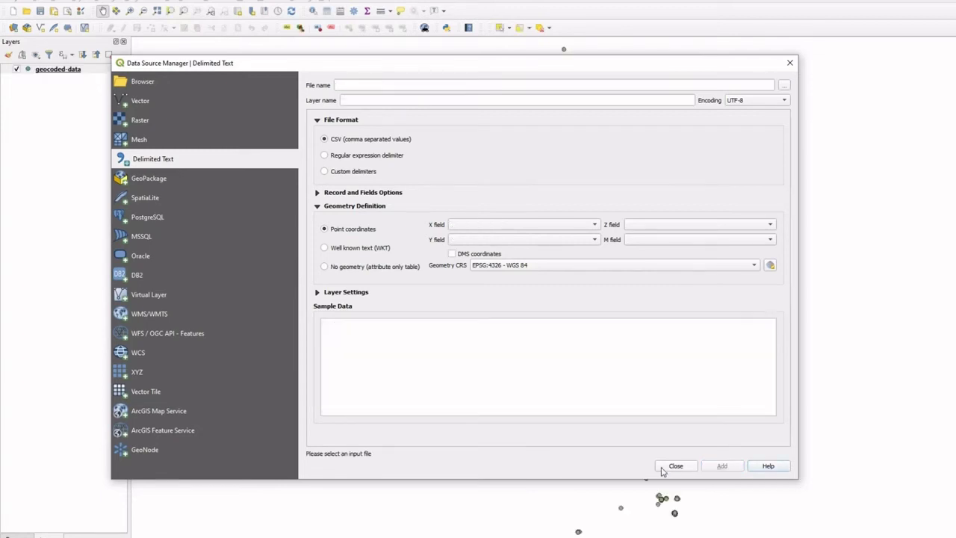
click(674, 466)
drag(693, 416, 545, 263)
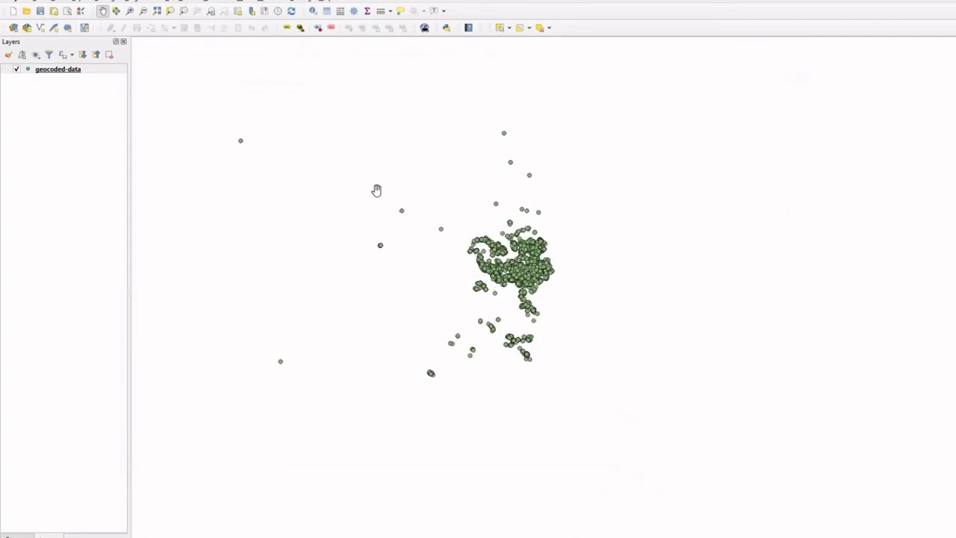
- Start adding a WMS/WMTS layer, choose the Smarty Prod connection, and check its service URL in the connection details
click(82, 3)
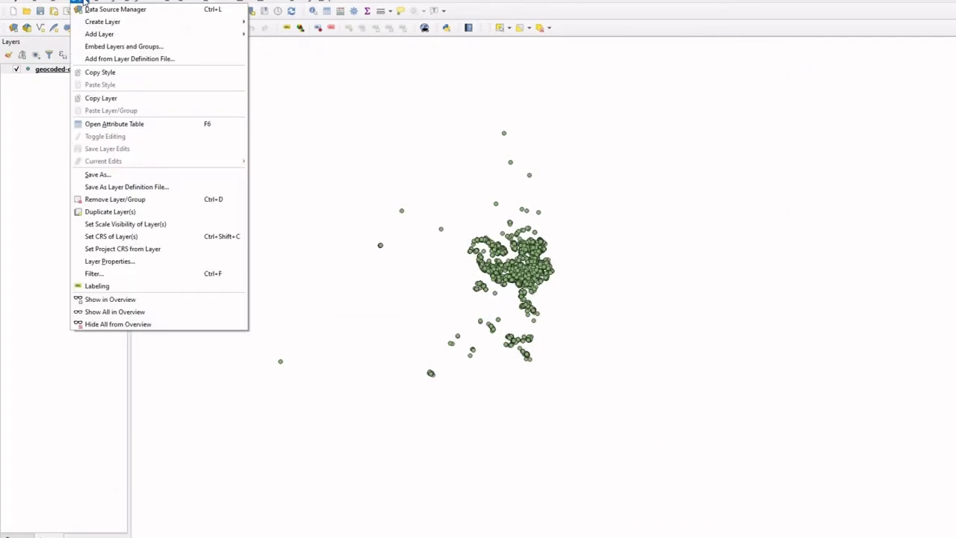
mouse_move(105, 34)
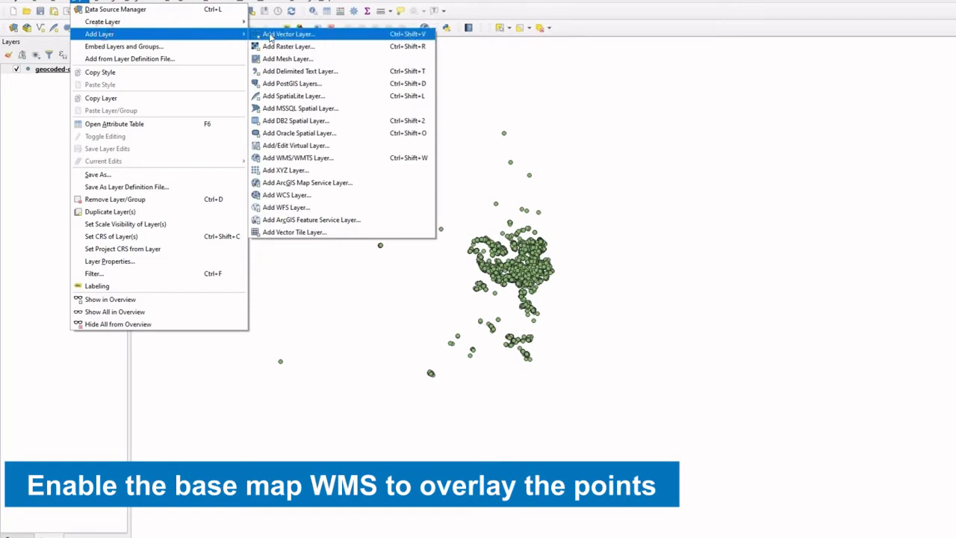
click(326, 160)
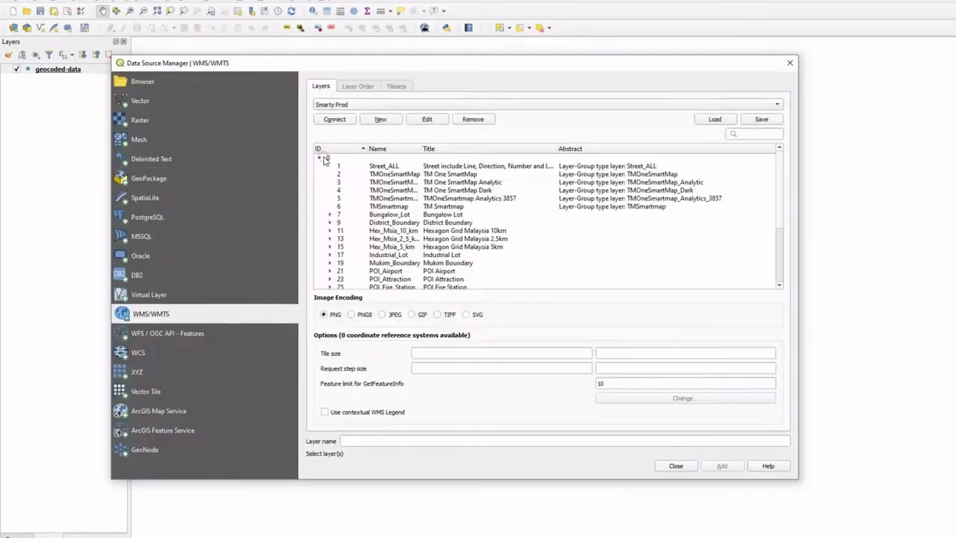
click(346, 105)
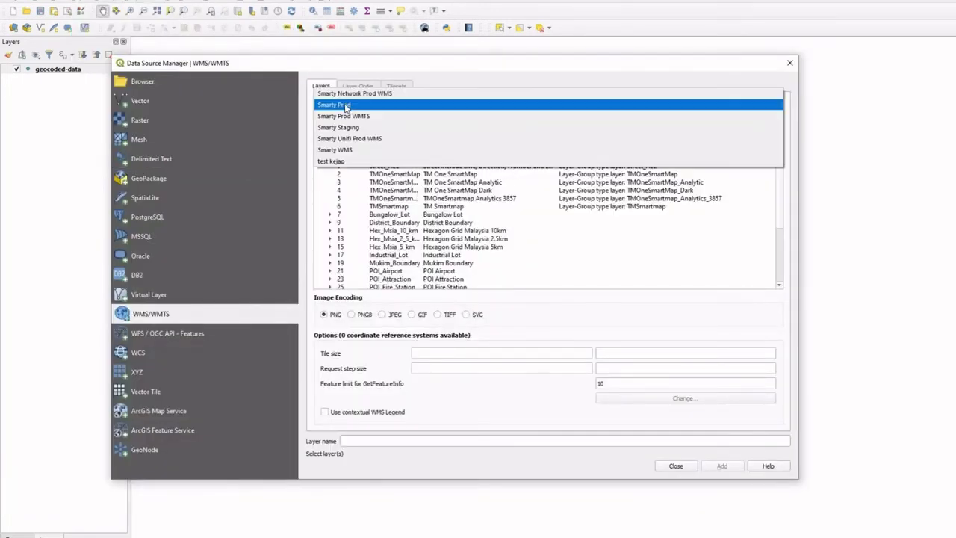
click(346, 106)
click(427, 120)
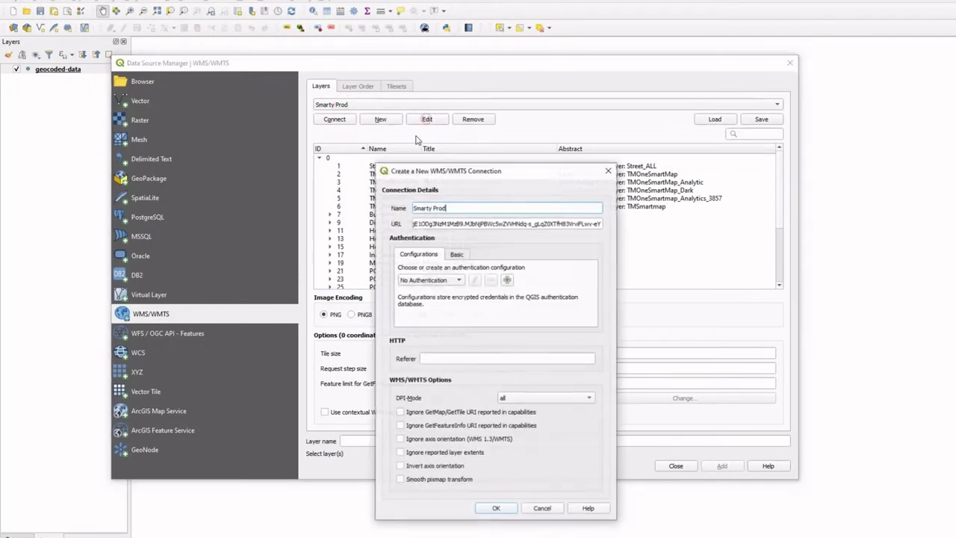
drag(598, 223, 448, 225)
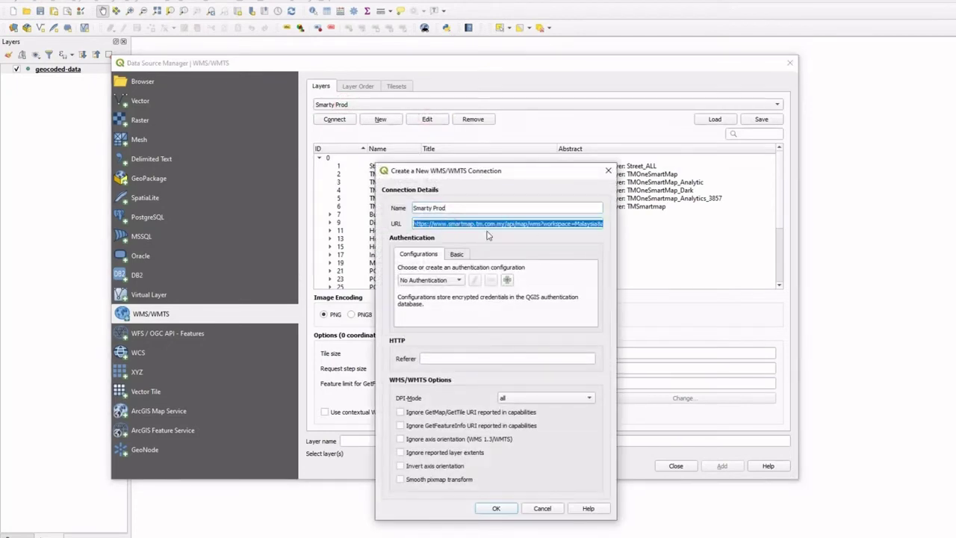
click(496, 508)
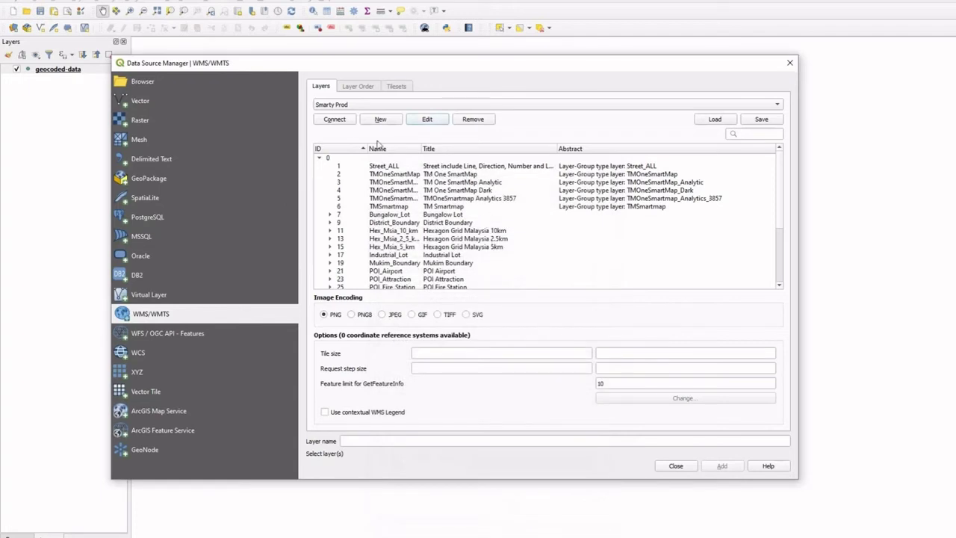
- Connect to Smarty Prod, add the TM One SmartMap Analytic layer, and place it below geocoded-data in the layer order
click(344, 122)
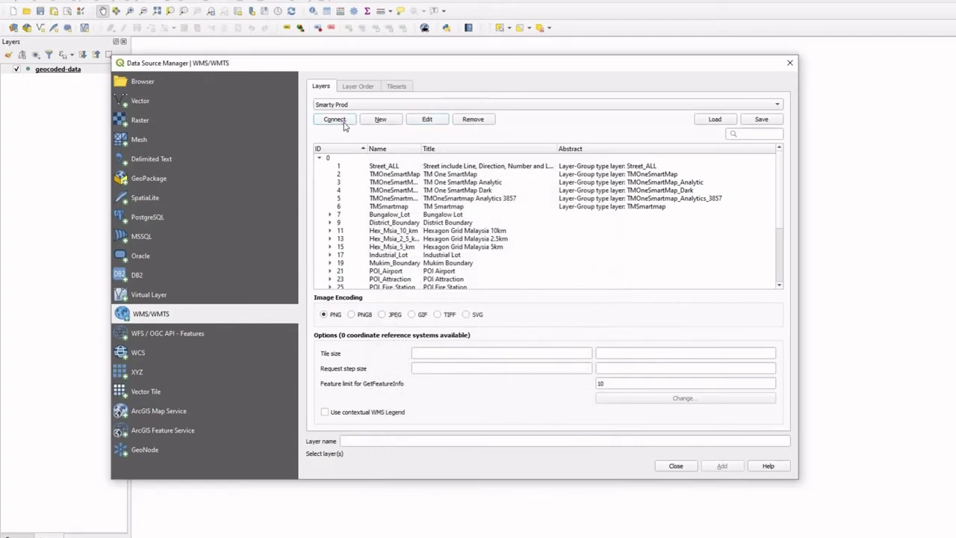
click(485, 182)
click(722, 467)
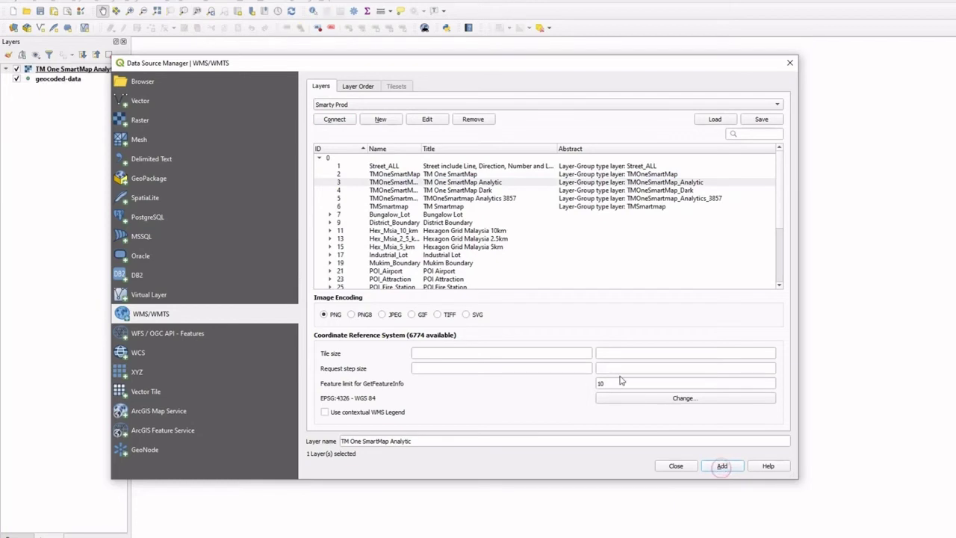
click(675, 466)
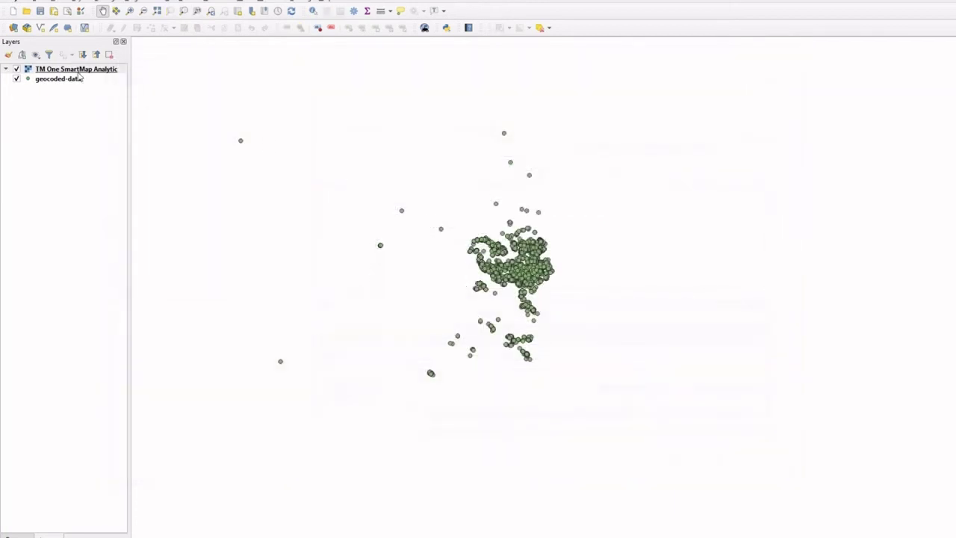
drag(77, 71, 77, 95)
drag(77, 94, 77, 95)
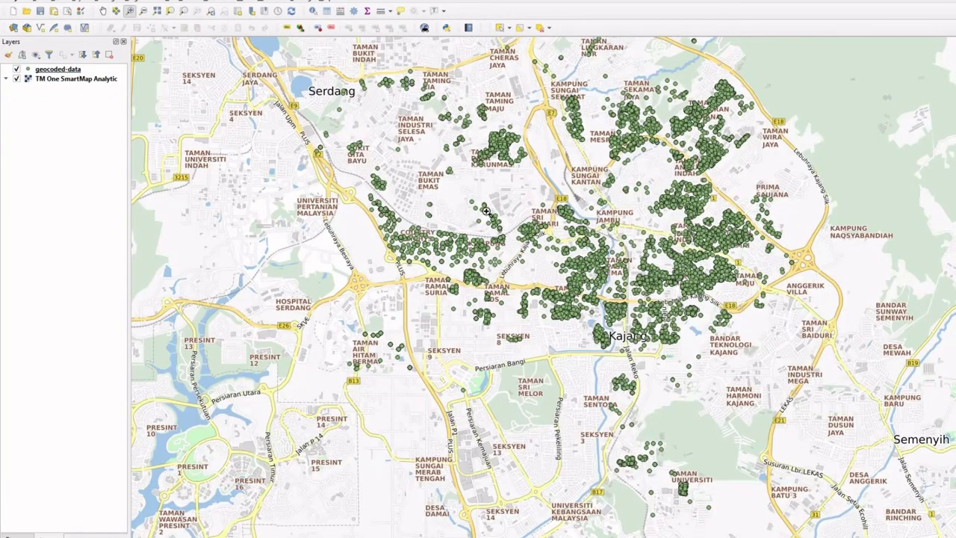
- Inspect the feature attributes of two geocoded-data points, one on Jalan Kajang Mewah 16 and one on Jalan Kajang Mewah 14
drag(486, 212, 620, 349)
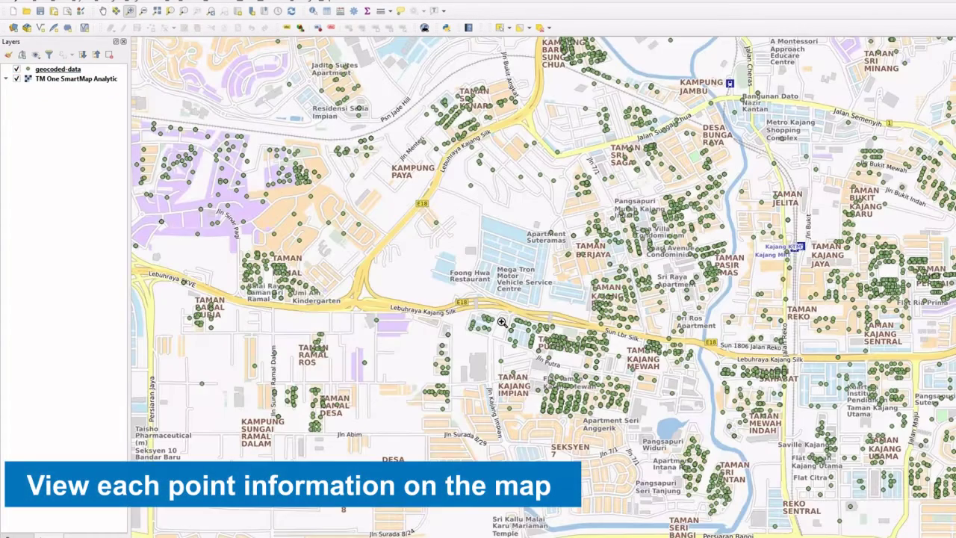
drag(501, 310, 650, 450)
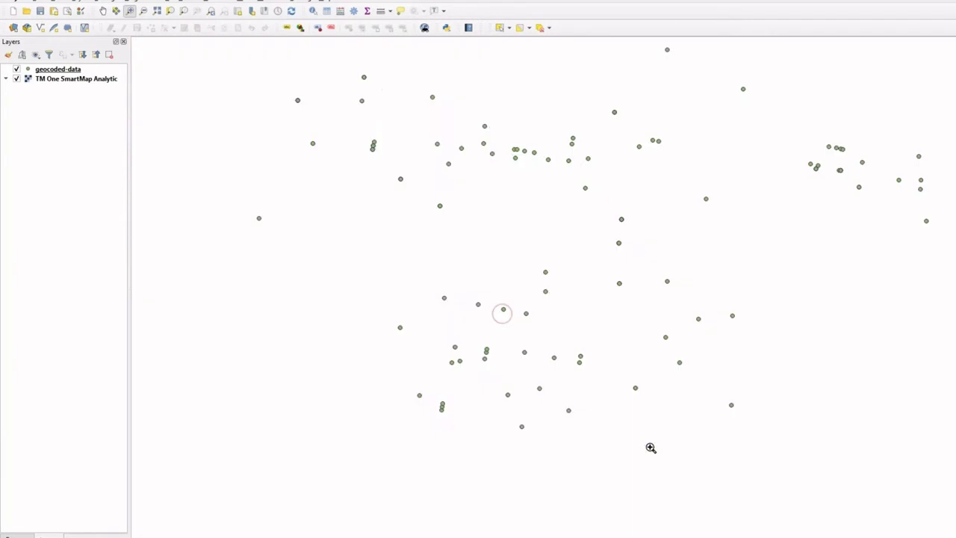
click(313, 10)
scroll(505, 214, up, 2)
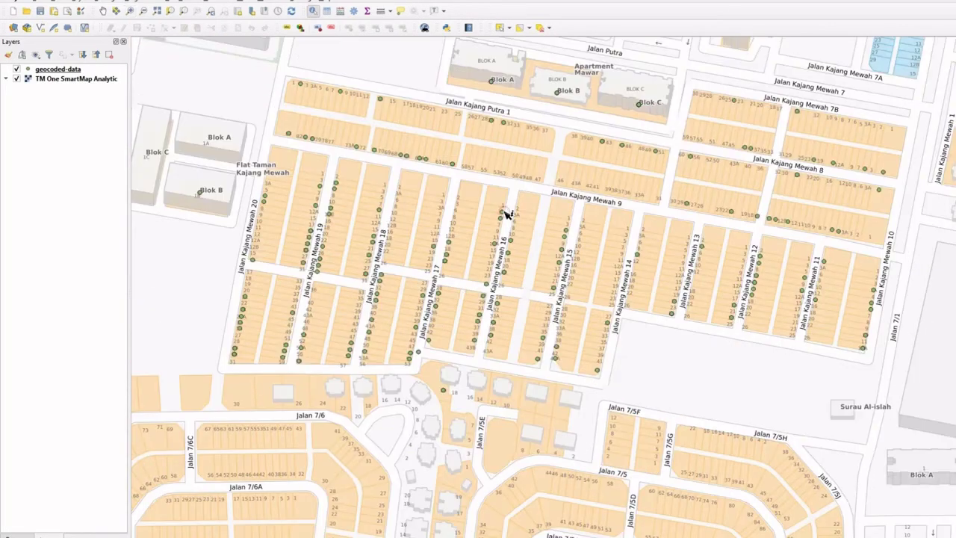
click(504, 213)
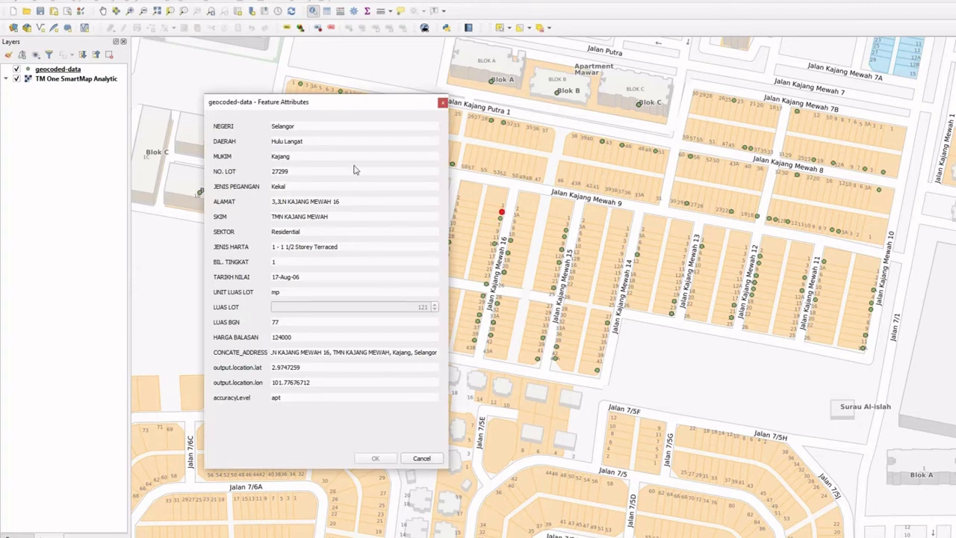
drag(323, 112, 301, 101)
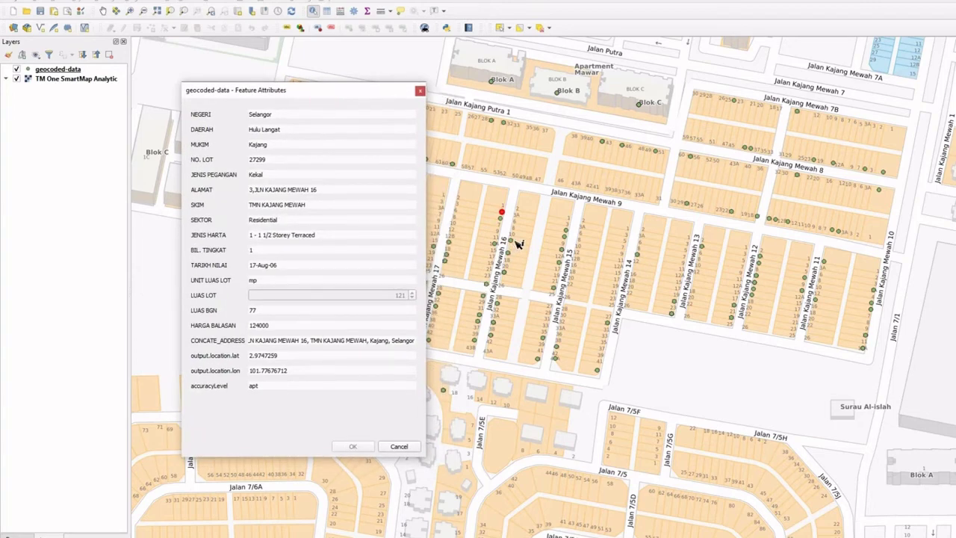
key(Escape)
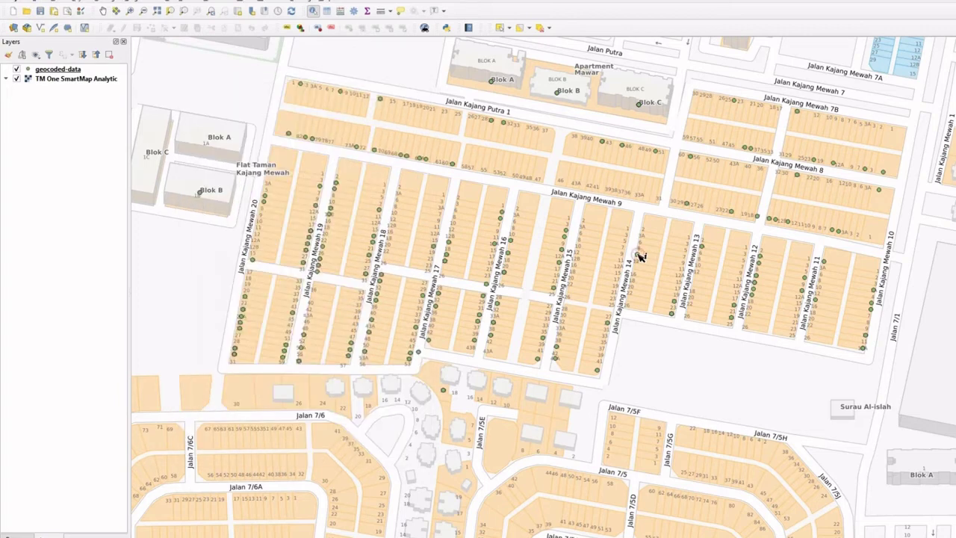
click(640, 256)
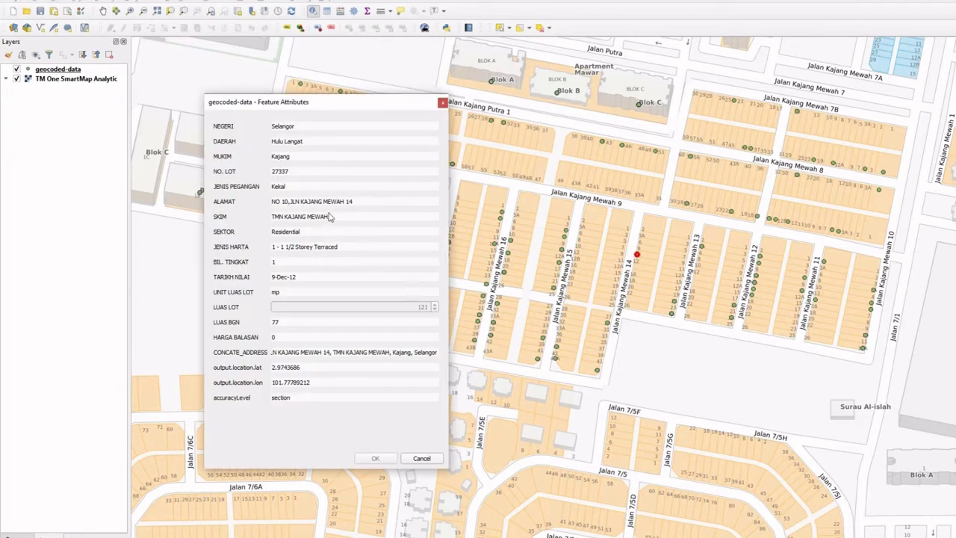
key(Escape)
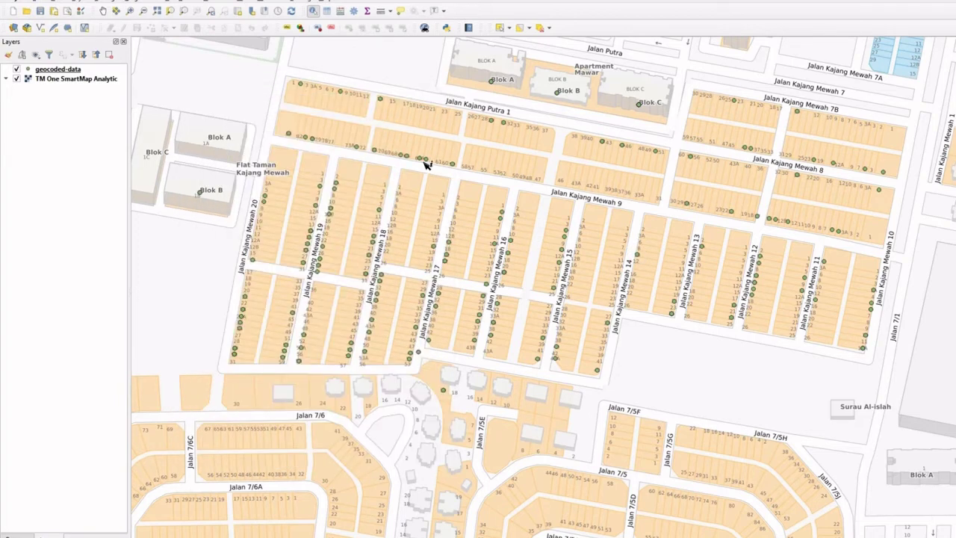
- Start adding a WFS layer, choose the Smarty Prod connection, and check its service URL in the connection details
click(80, 3)
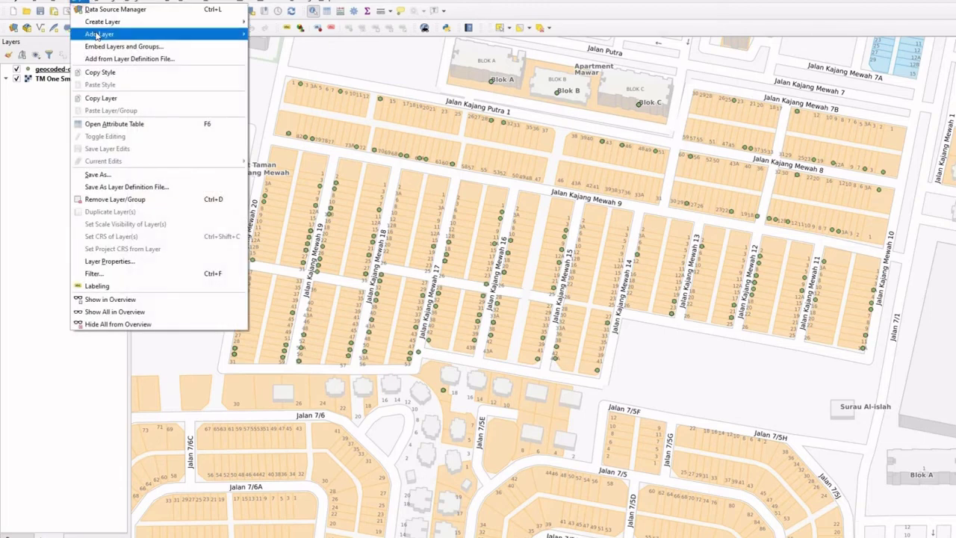
mouse_move(101, 33)
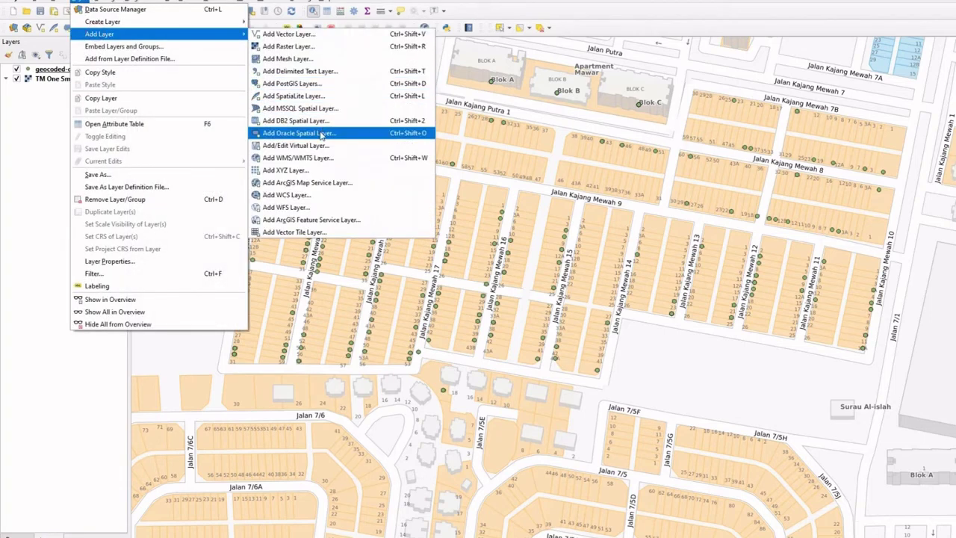
click(286, 207)
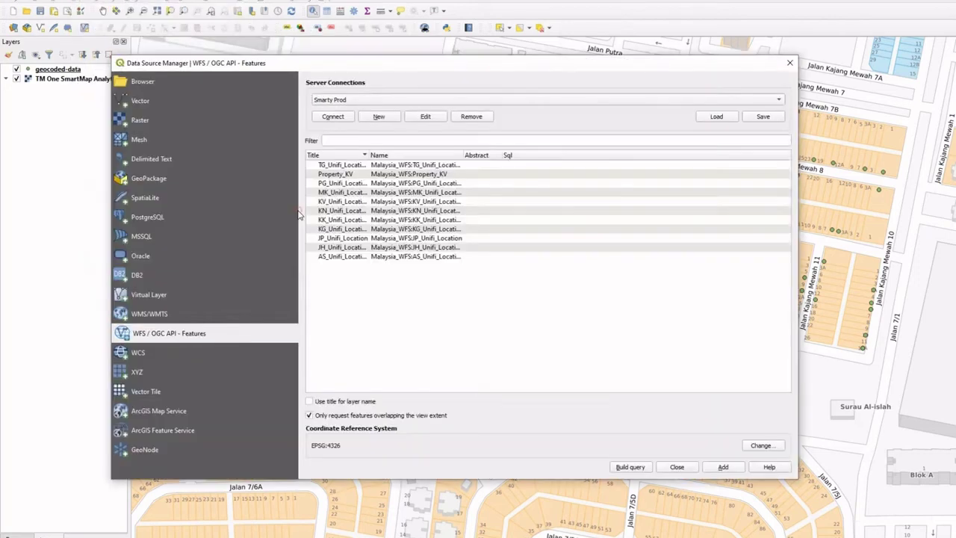
click(424, 100)
click(423, 98)
click(421, 116)
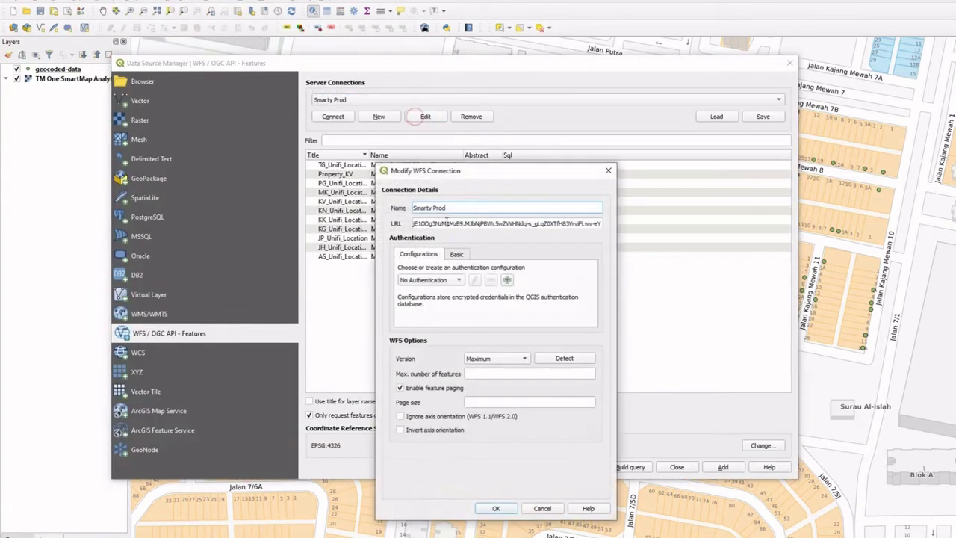
triple_click(448, 224)
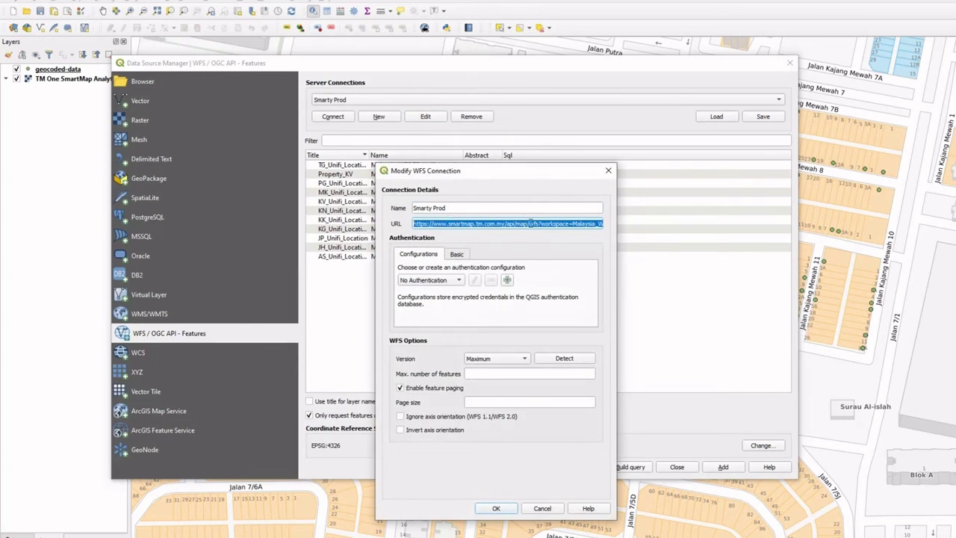
click(498, 508)
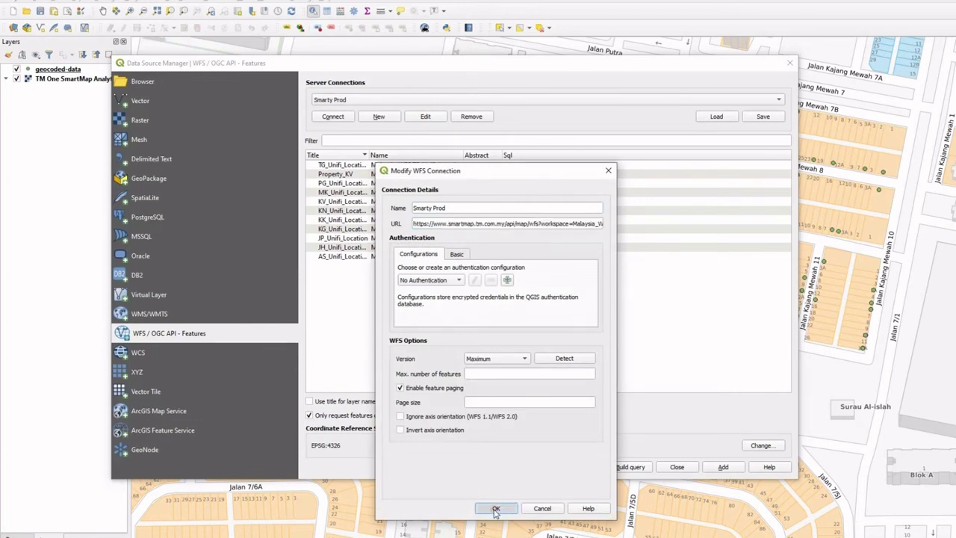
- Connect to the Smarty Prod WFS server and add the Property_KV layer to the map
click(333, 119)
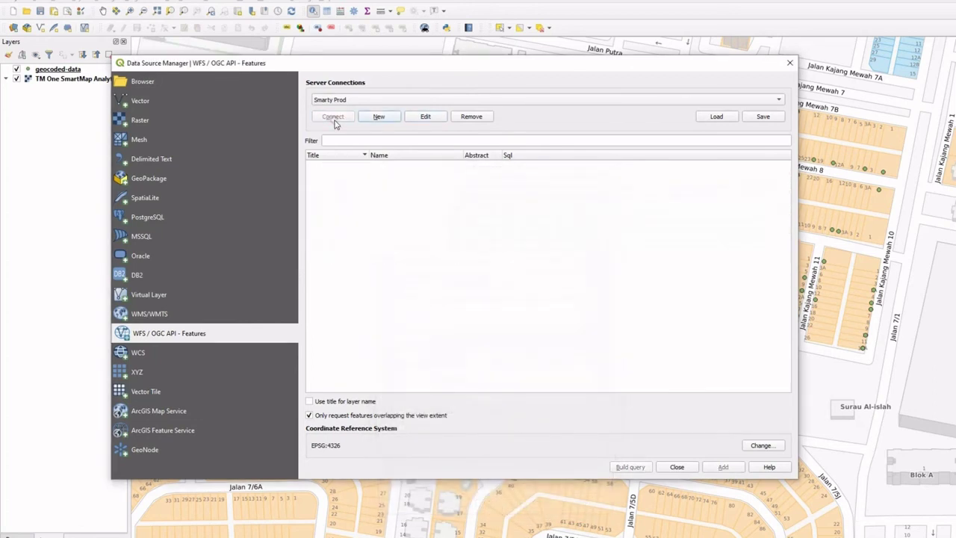
click(378, 174)
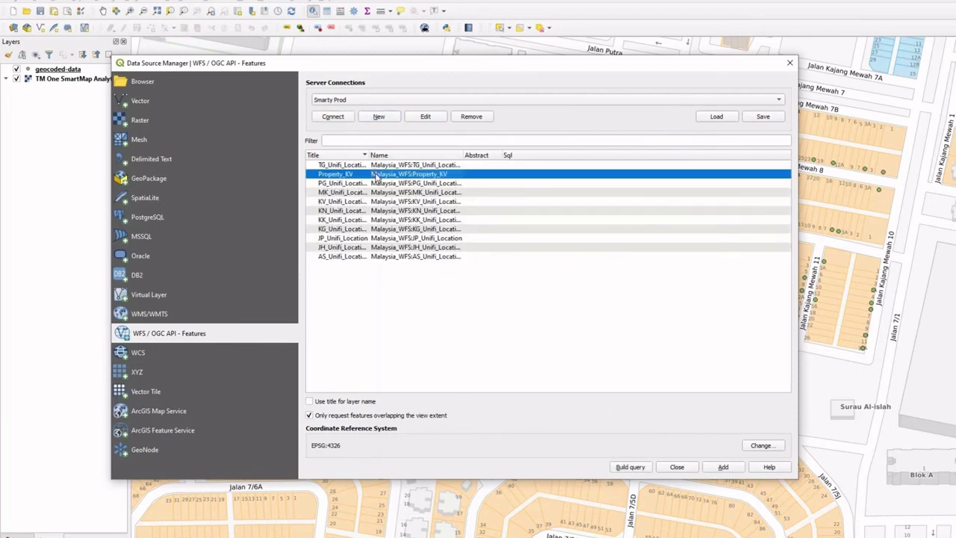
click(717, 467)
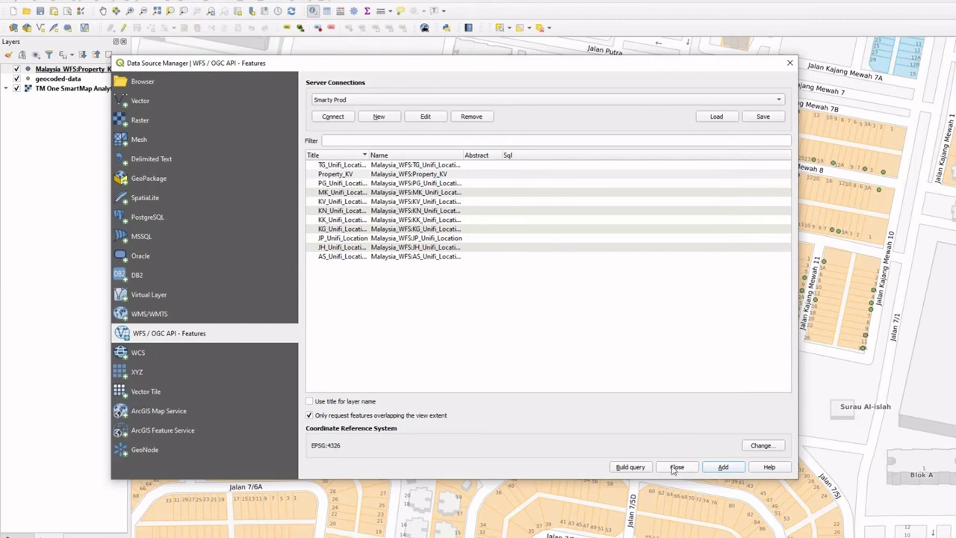
click(676, 467)
- Style the Malaysia_WFS:Property_KV layer with the diamond red symbol and place it below geocoded-data in the layer order
double_click(75, 69)
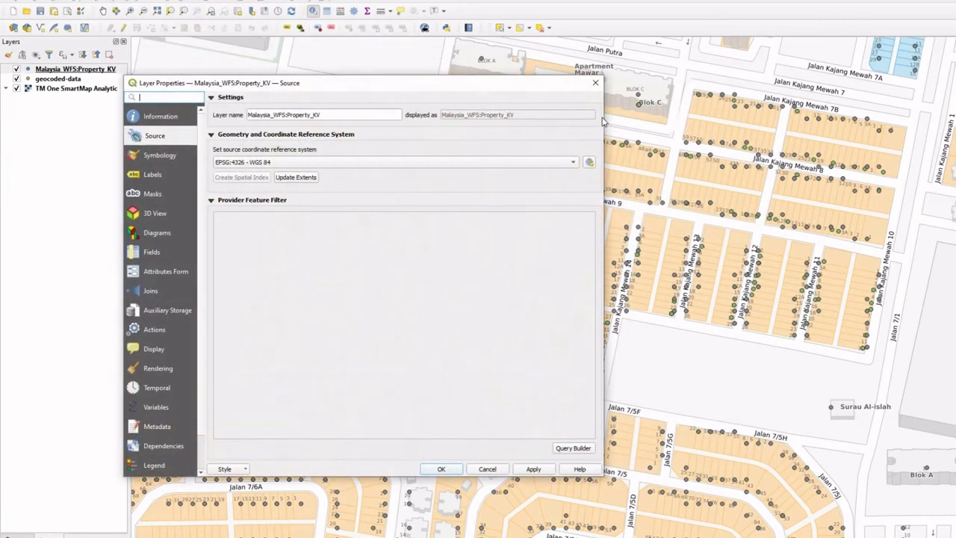
click(152, 156)
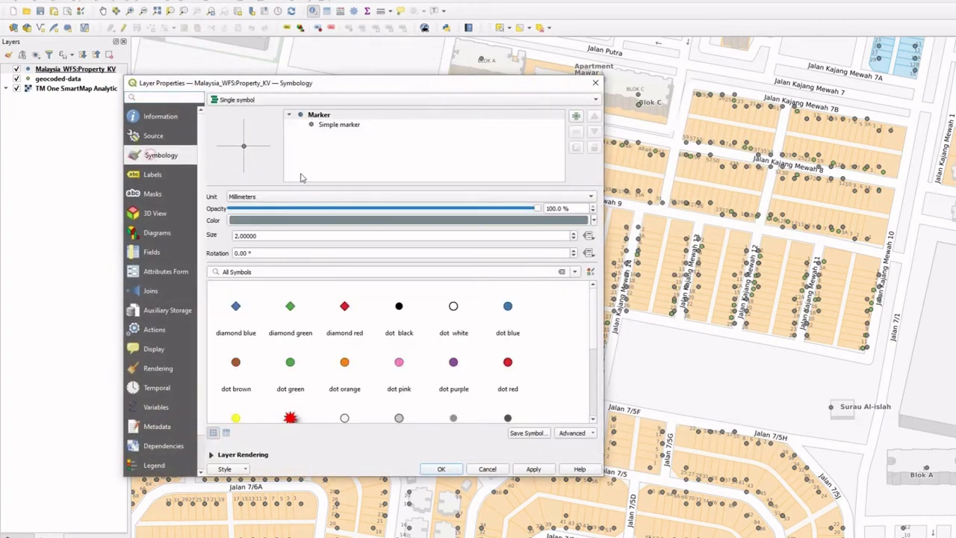
click(343, 309)
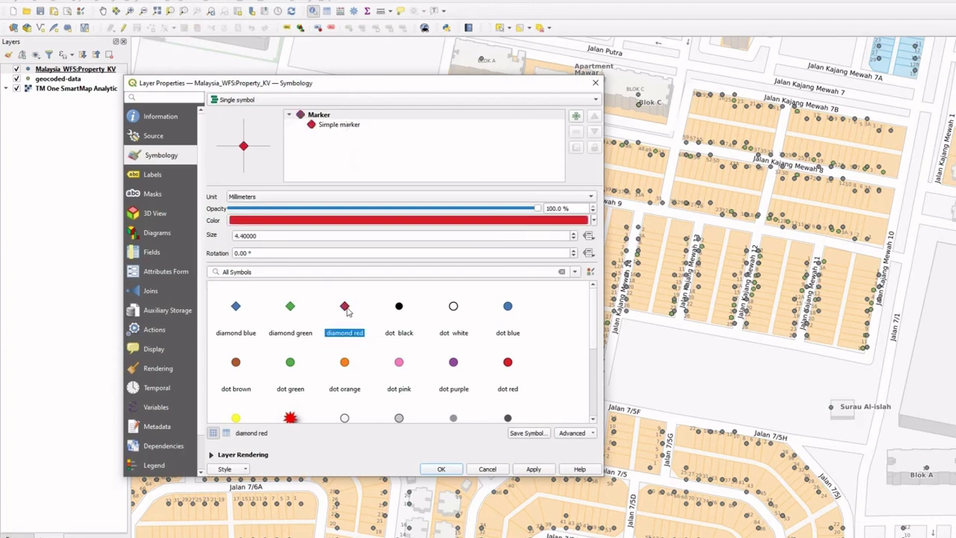
click(441, 469)
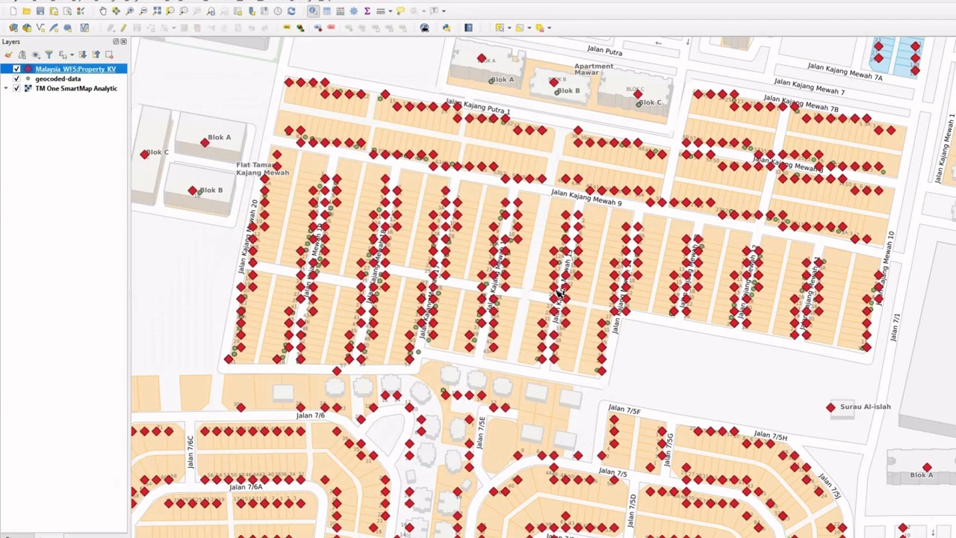
drag(96, 73, 103, 85)
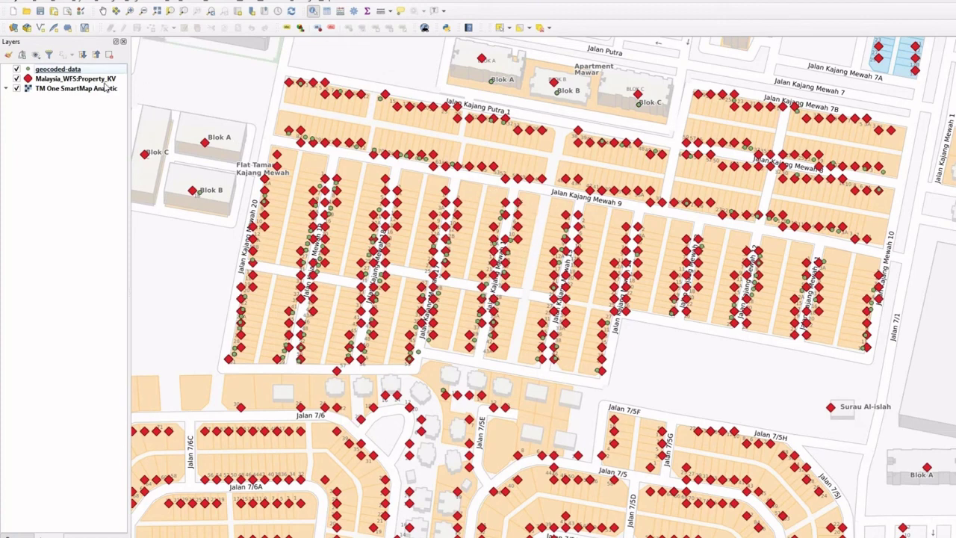
- Identify two Property_KV points, one on Jalan Kajang Mewah 17 and one on Jalan Kajang Mewah 16, to view their attributes
click(463, 206)
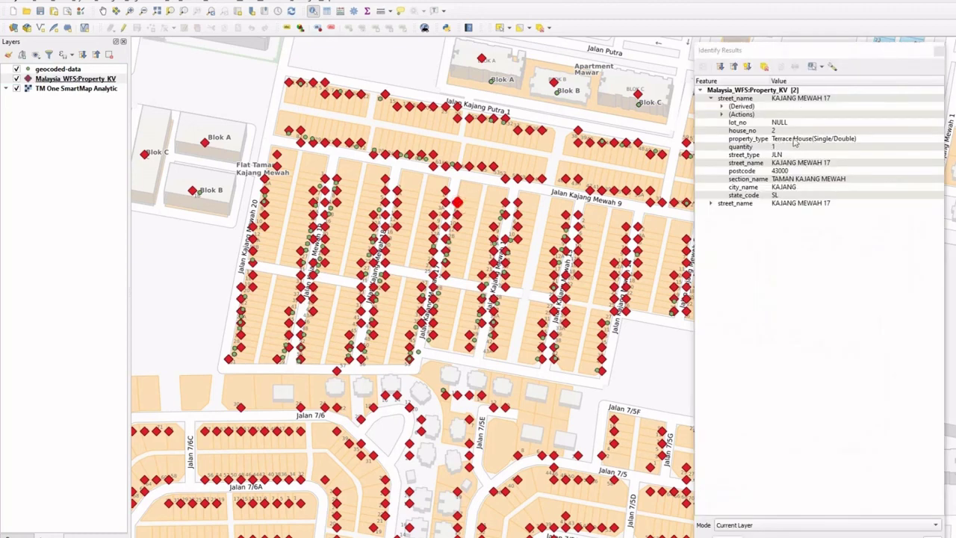
click(523, 206)
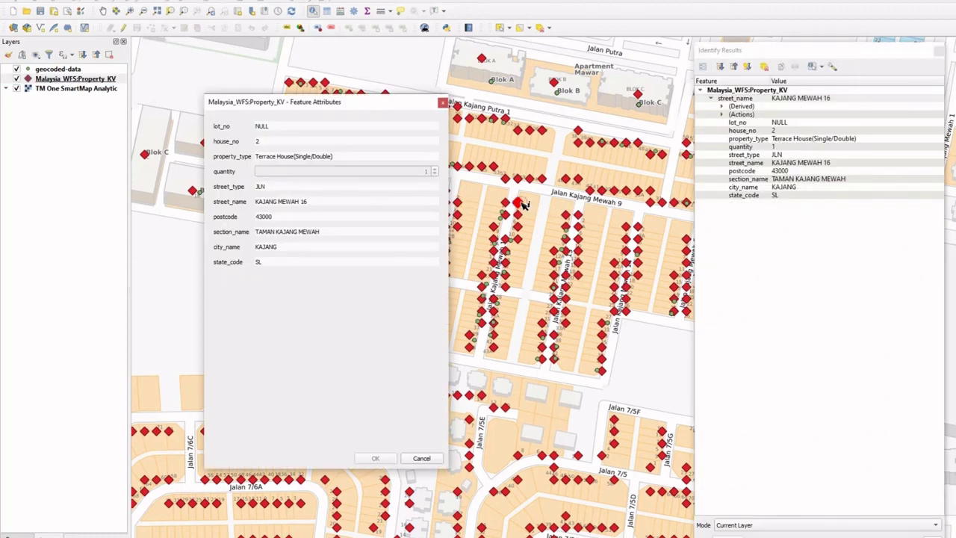